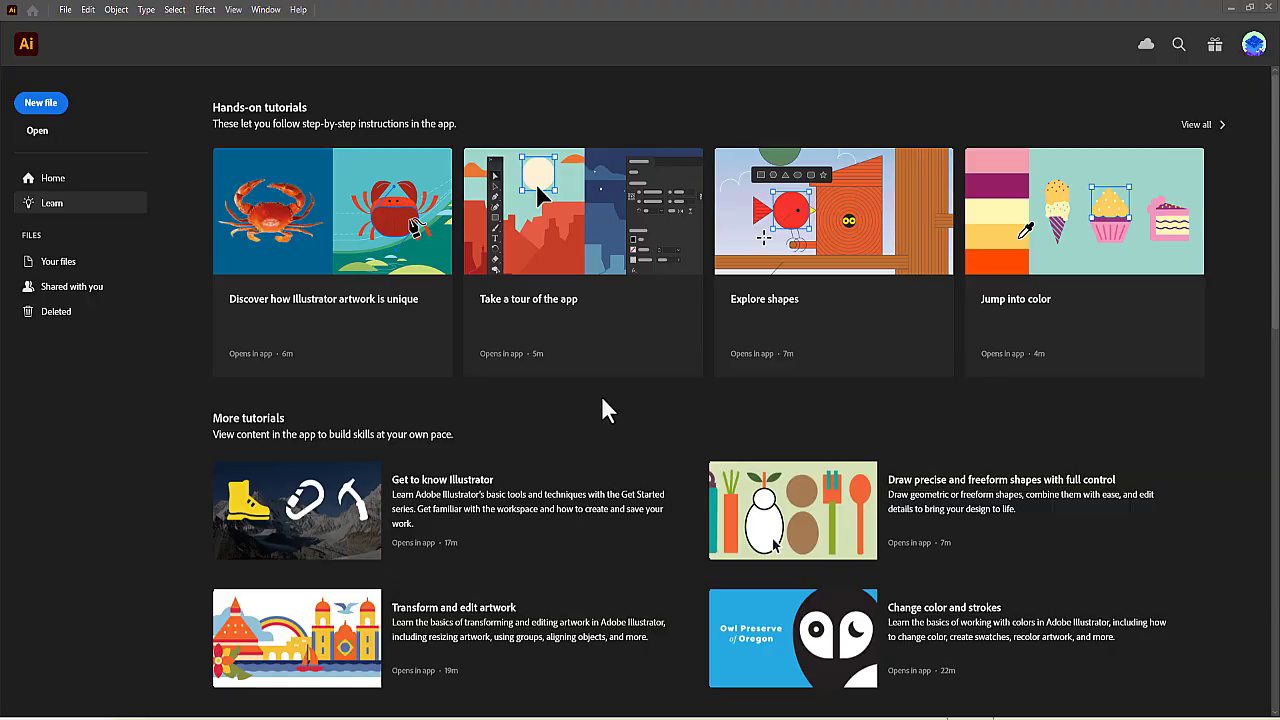
# - Create a new landscape A3 document (420 × 297 mm, CMYK) from the A3 preset
pyautogui.click(66, 12)
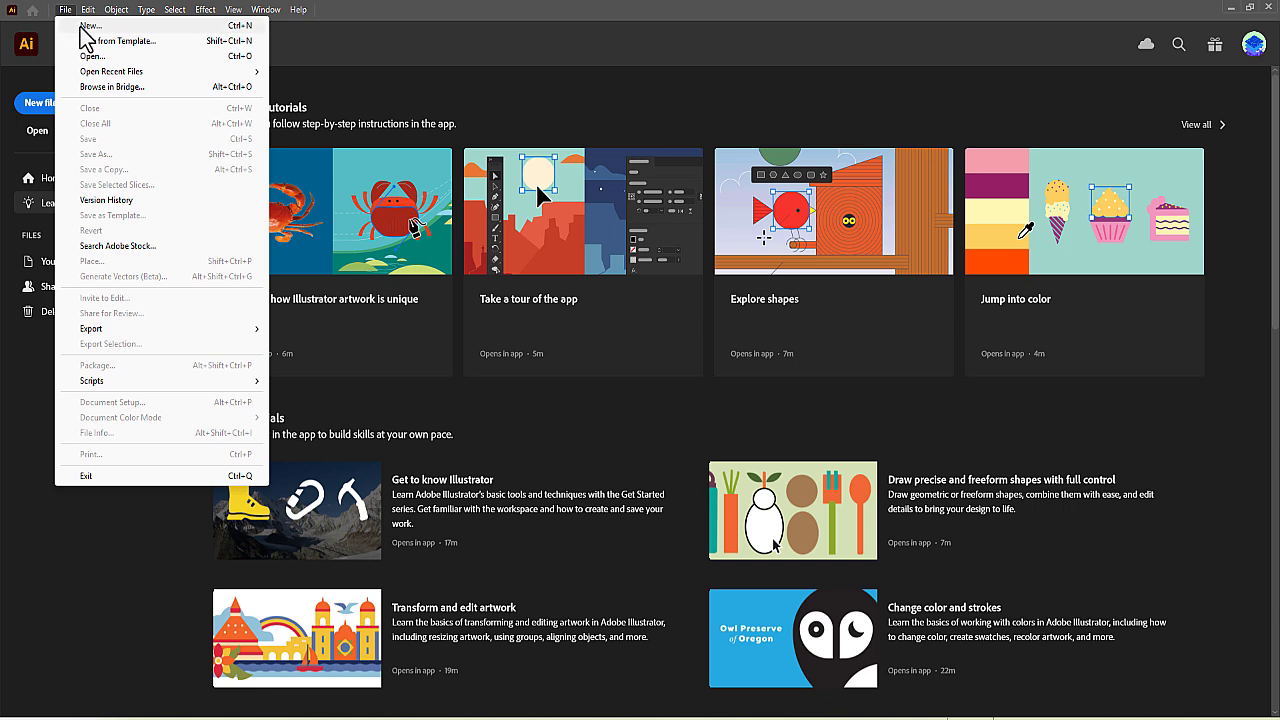
pyautogui.click(88, 26)
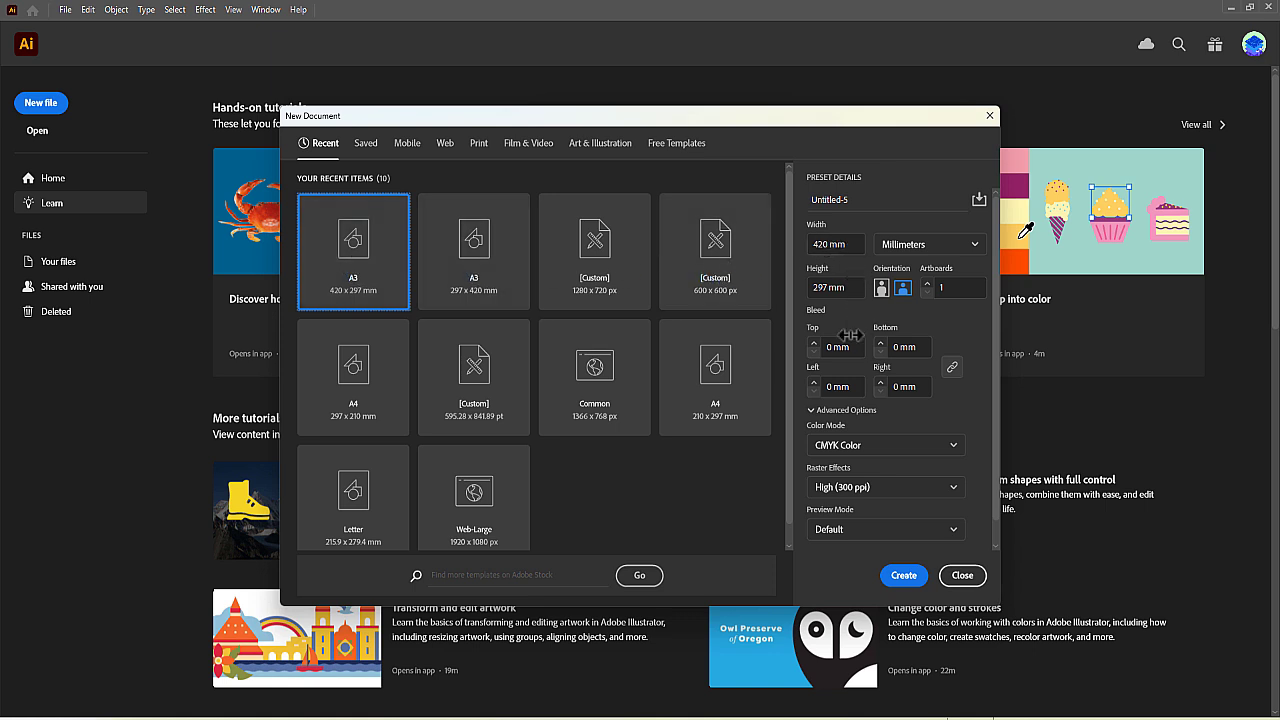
pyautogui.click(899, 588)
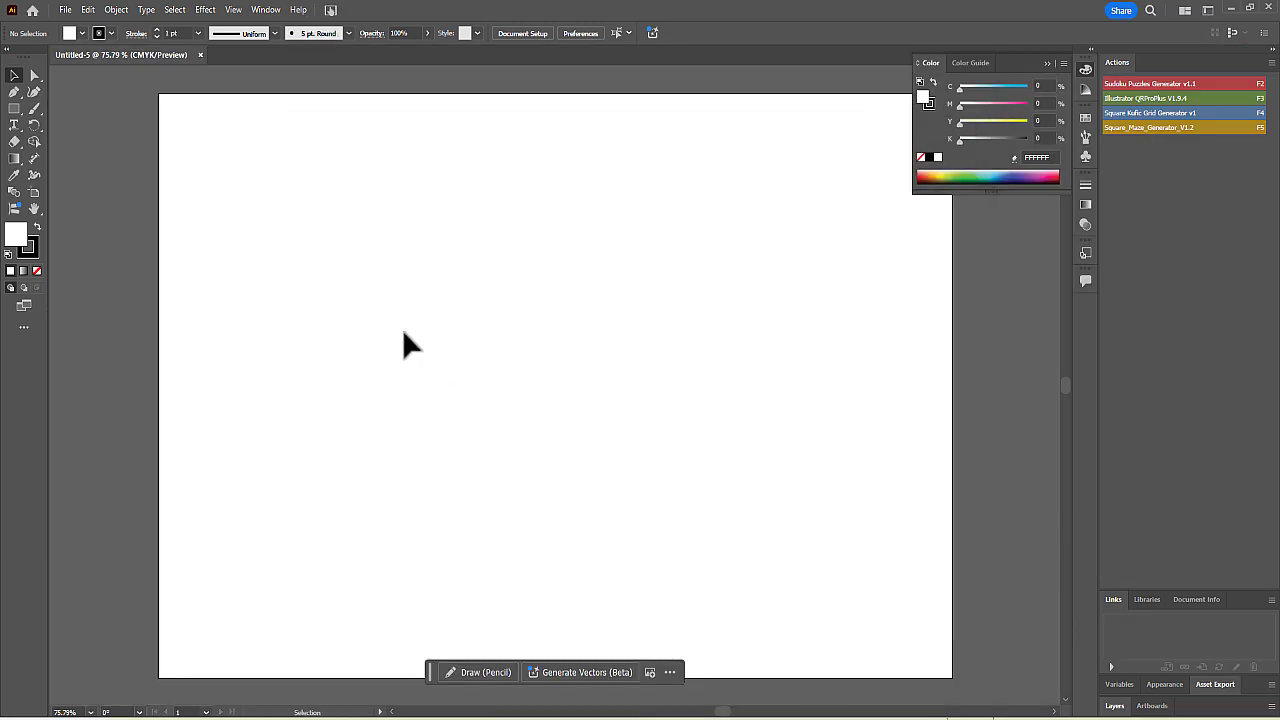
# - Draw a rectangle over the whole artboard with no stroke and fill colour 330000
pyautogui.click(14, 108)
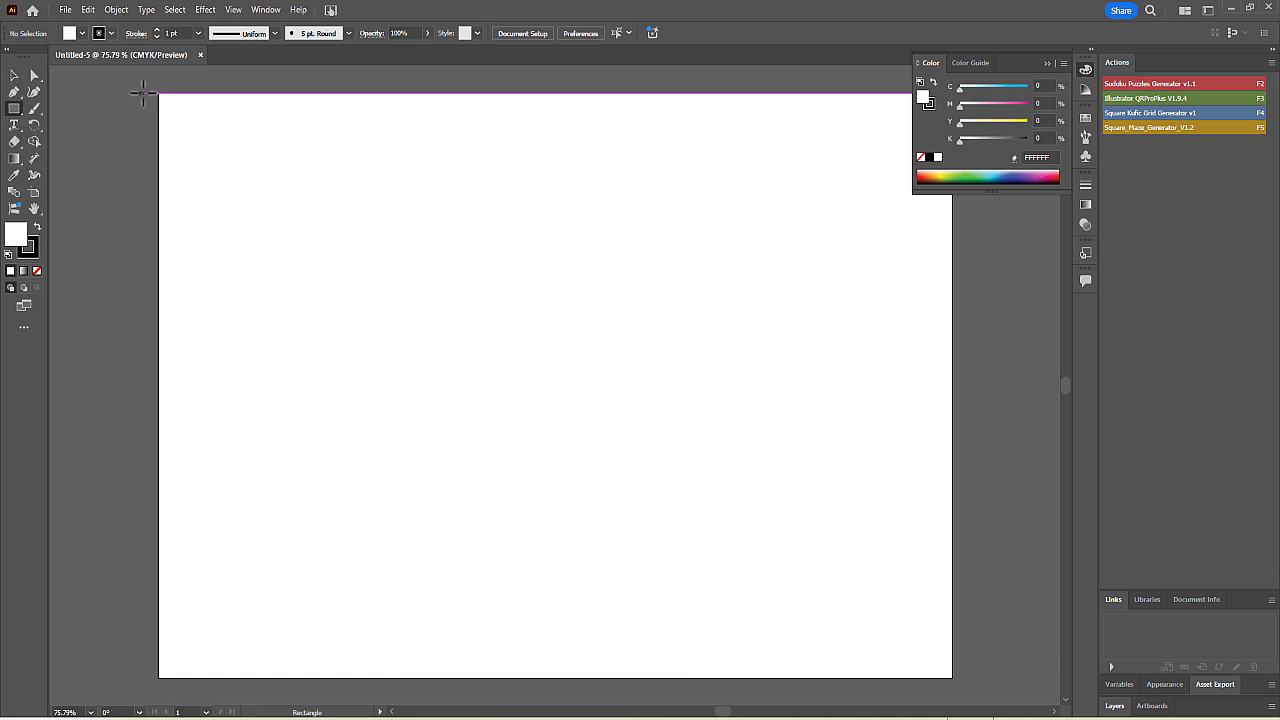
pyautogui.moveTo(148, 89); pyautogui.dragTo(962, 686)
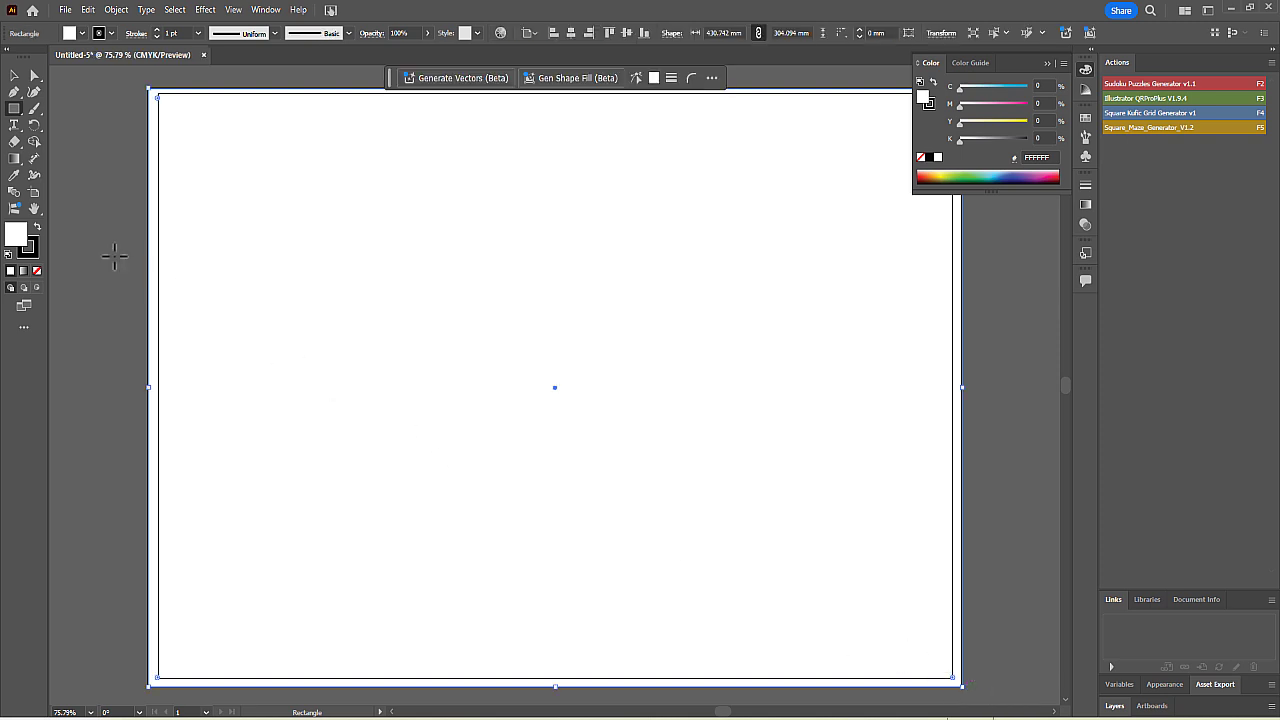
pyautogui.click(36, 270)
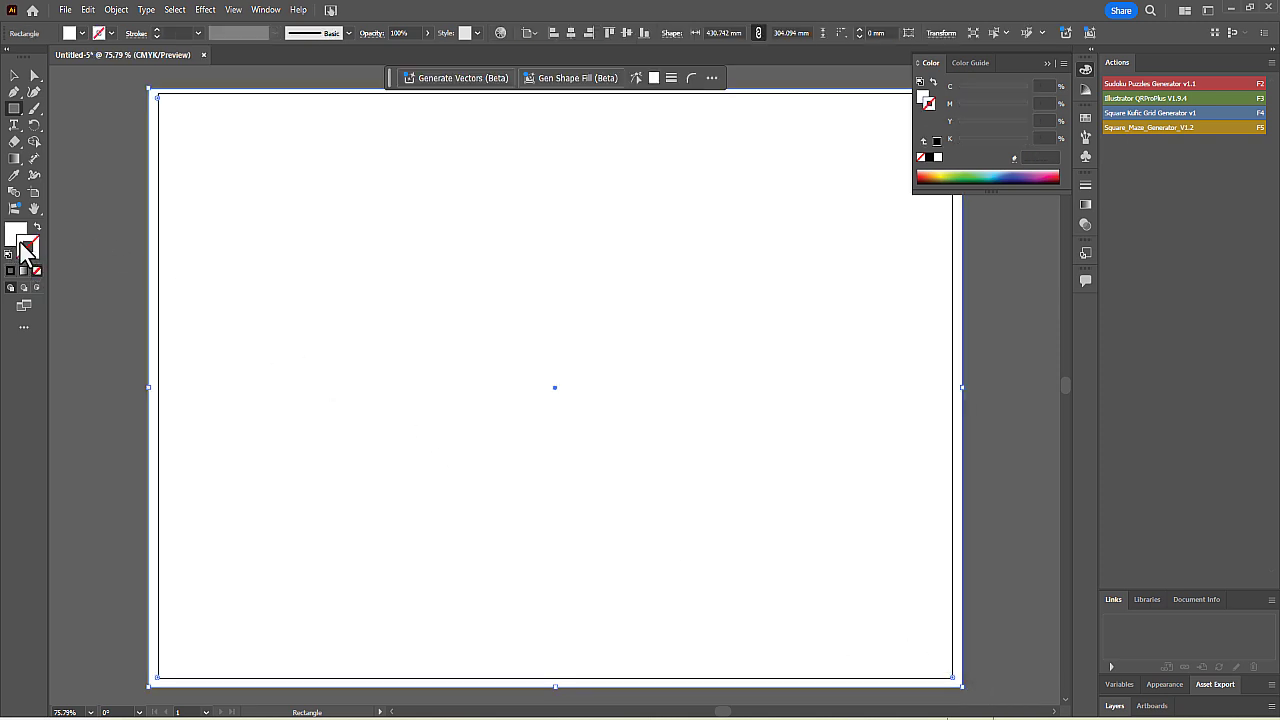
pyautogui.click(16, 237)
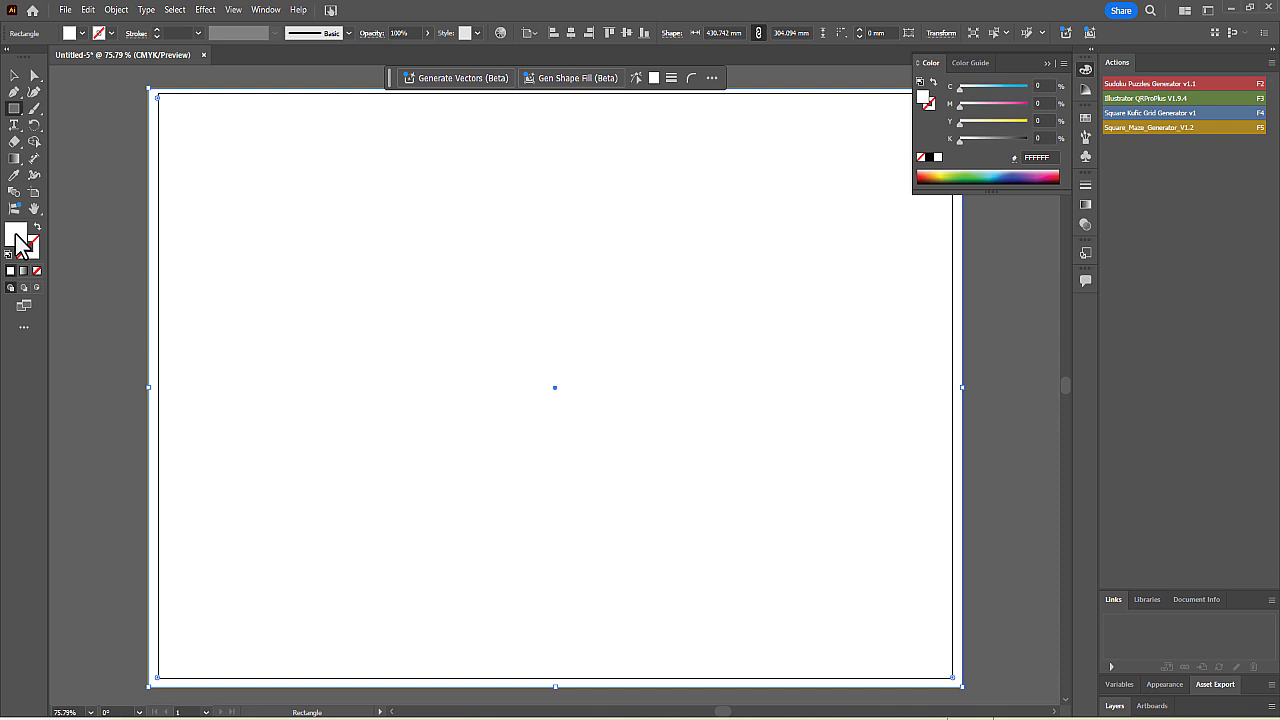
pyautogui.doubleClick(16, 237)
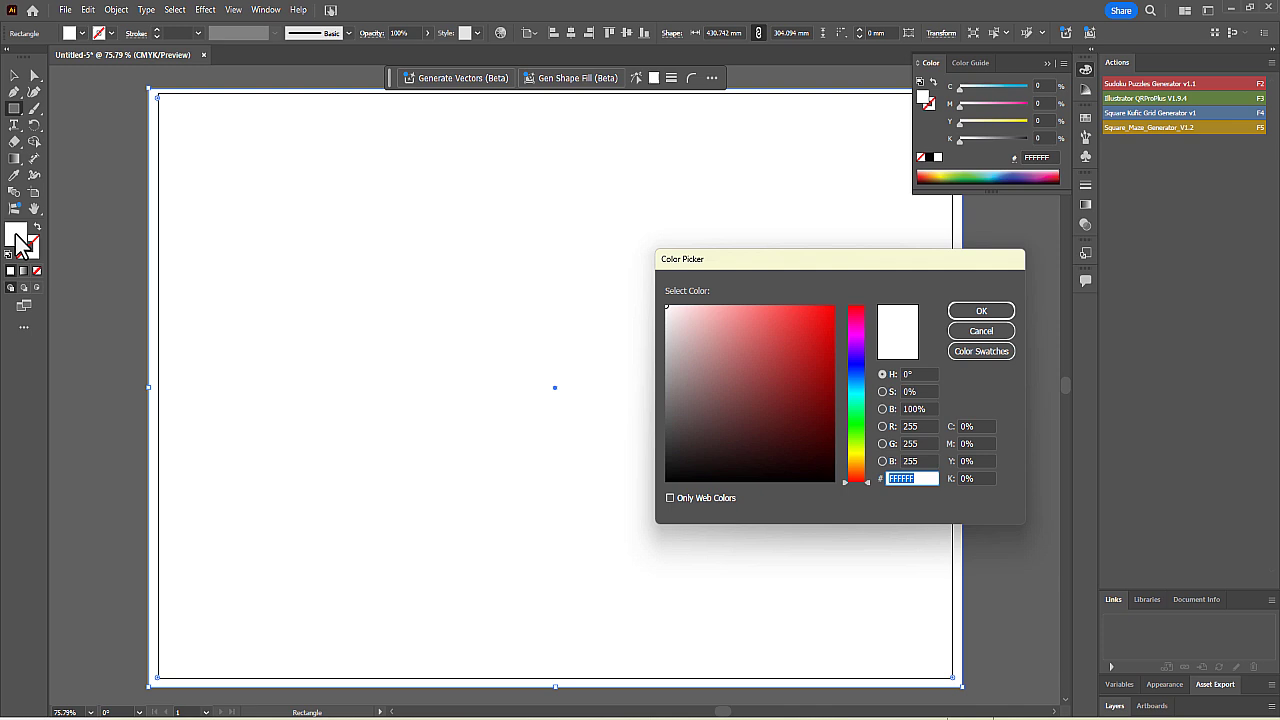
pyautogui.write('330000')
pyautogui.press('Return')
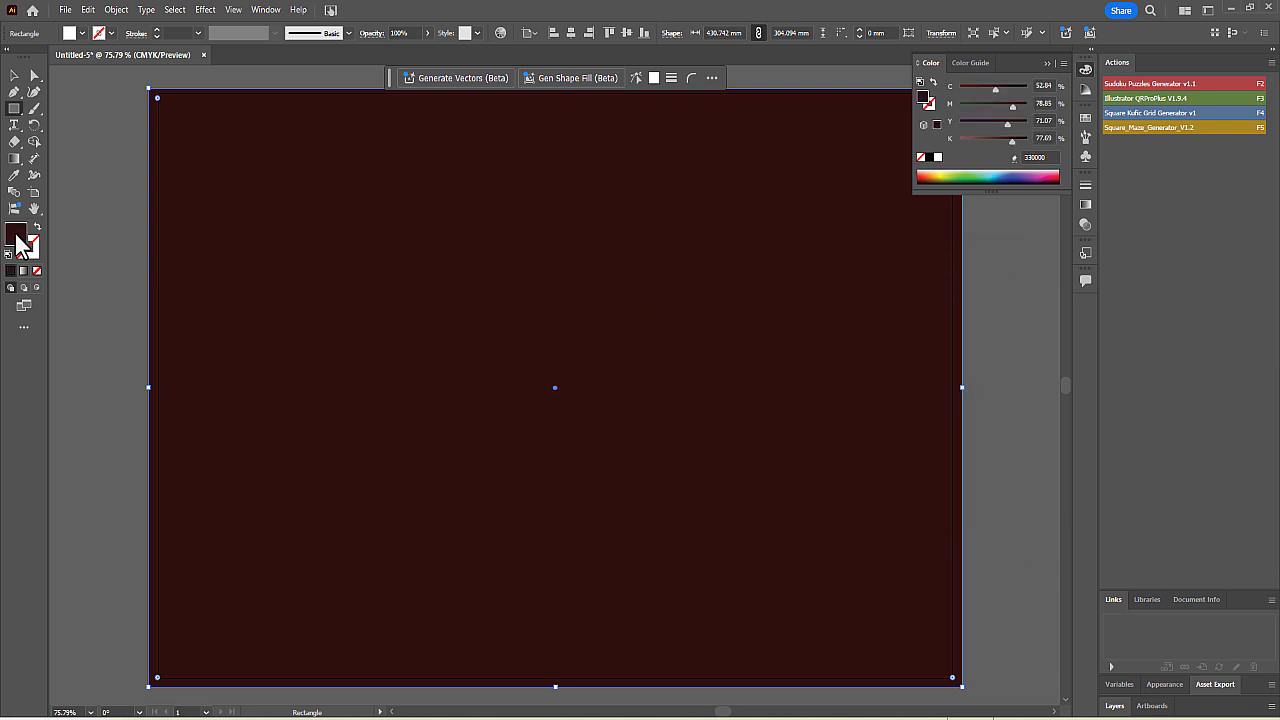
# - Run the CalenClick_Pro script and generate the calendar with the year kept at 2026
pyautogui.click(64, 10)
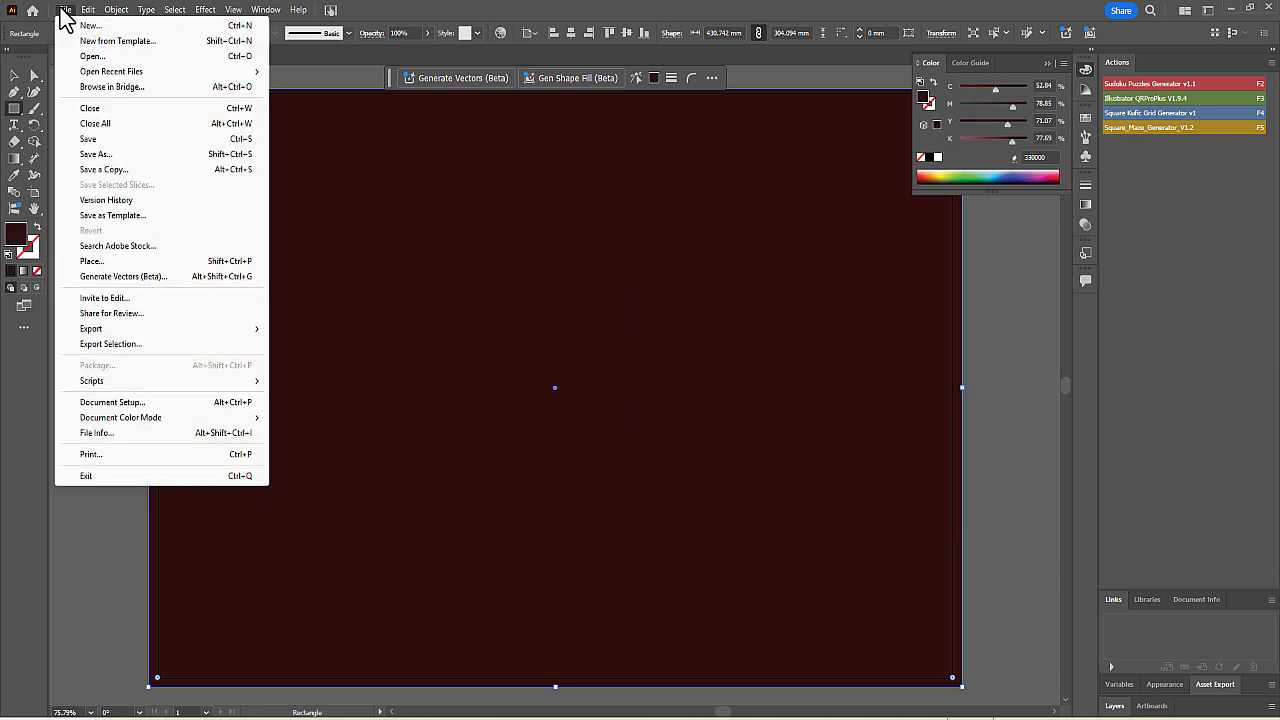
pyautogui.moveTo(205, 385)
pyautogui.click(314, 391)
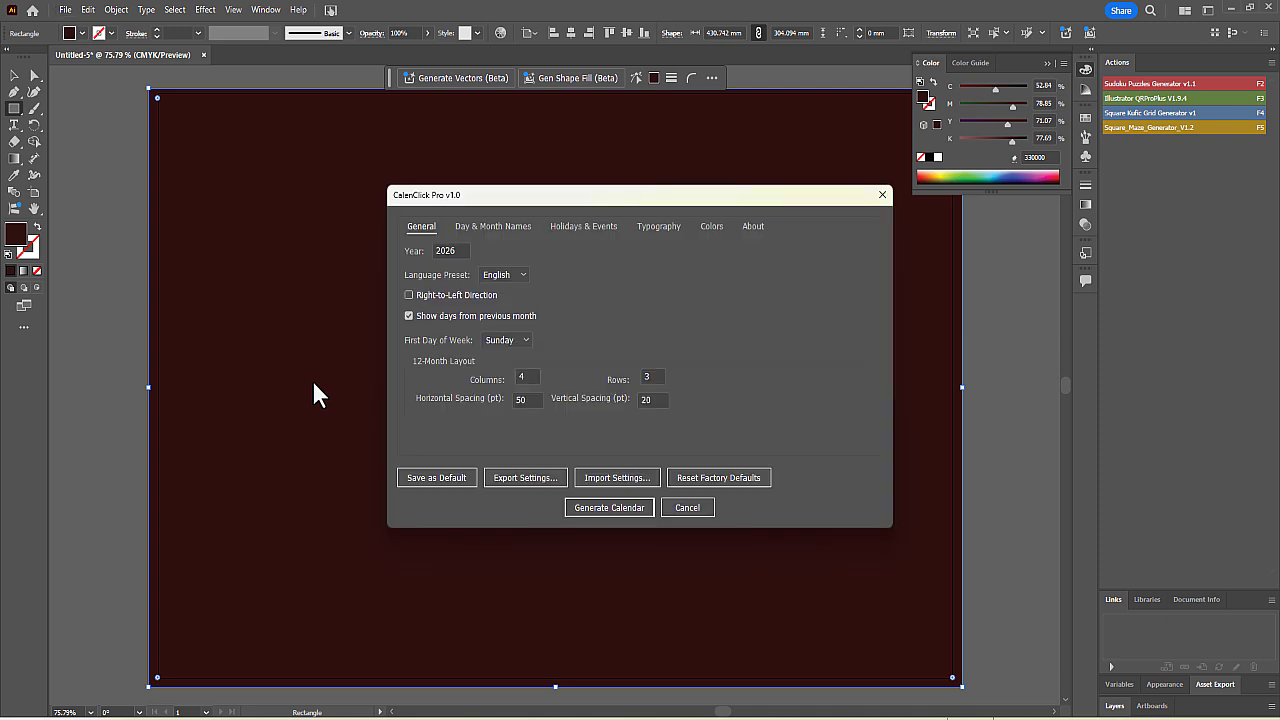
pyautogui.click(580, 517)
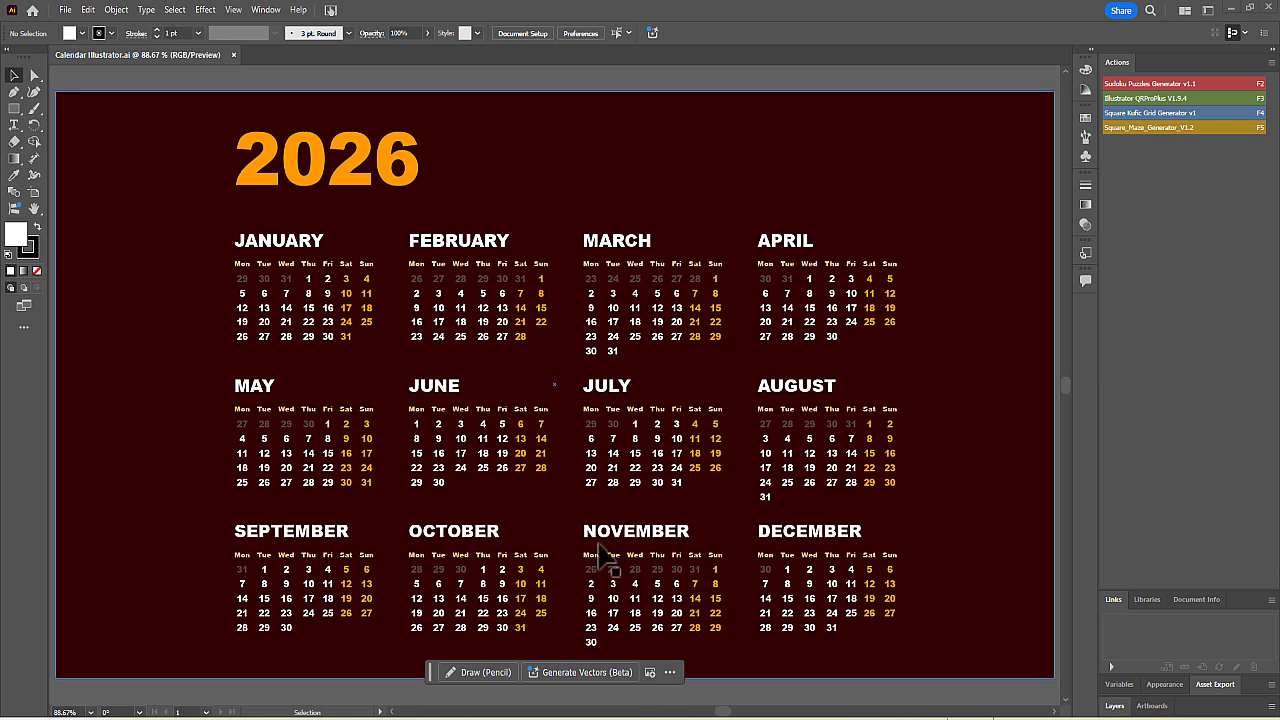
# - Create a blank portrait A3 document of 297 × 420 mm
pyautogui.click(64, 10)
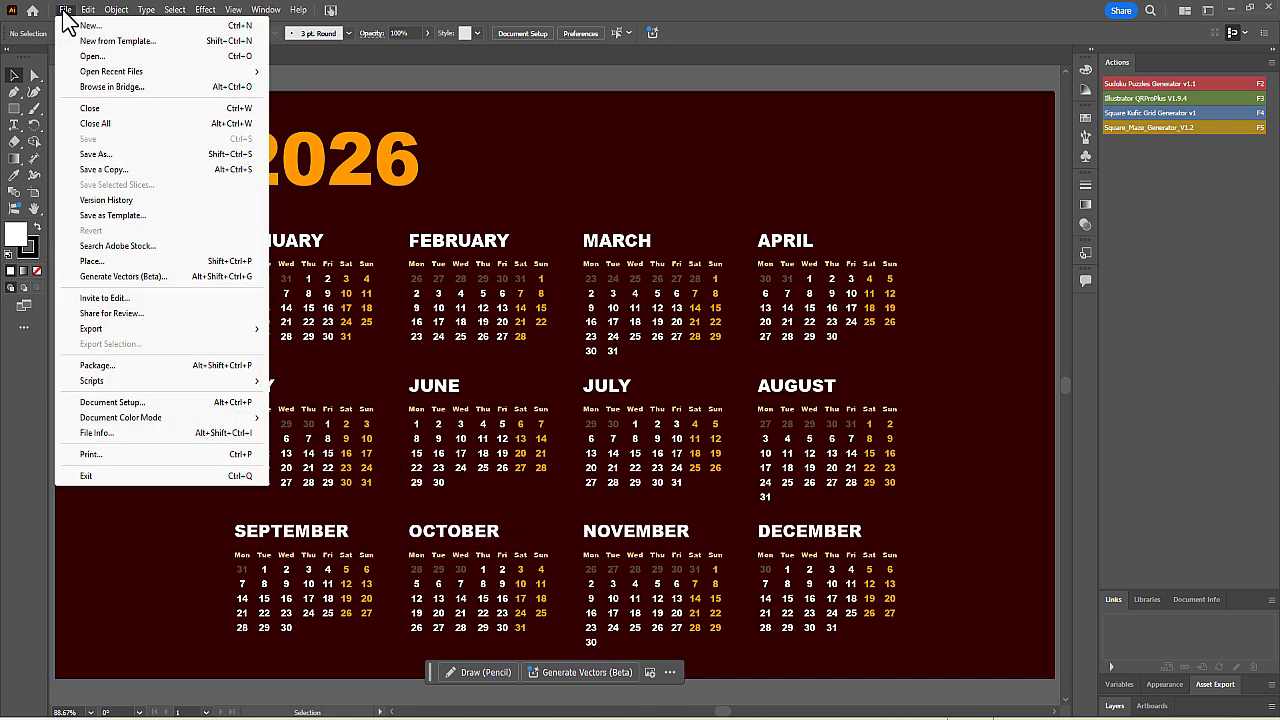
pyautogui.click(46, 33)
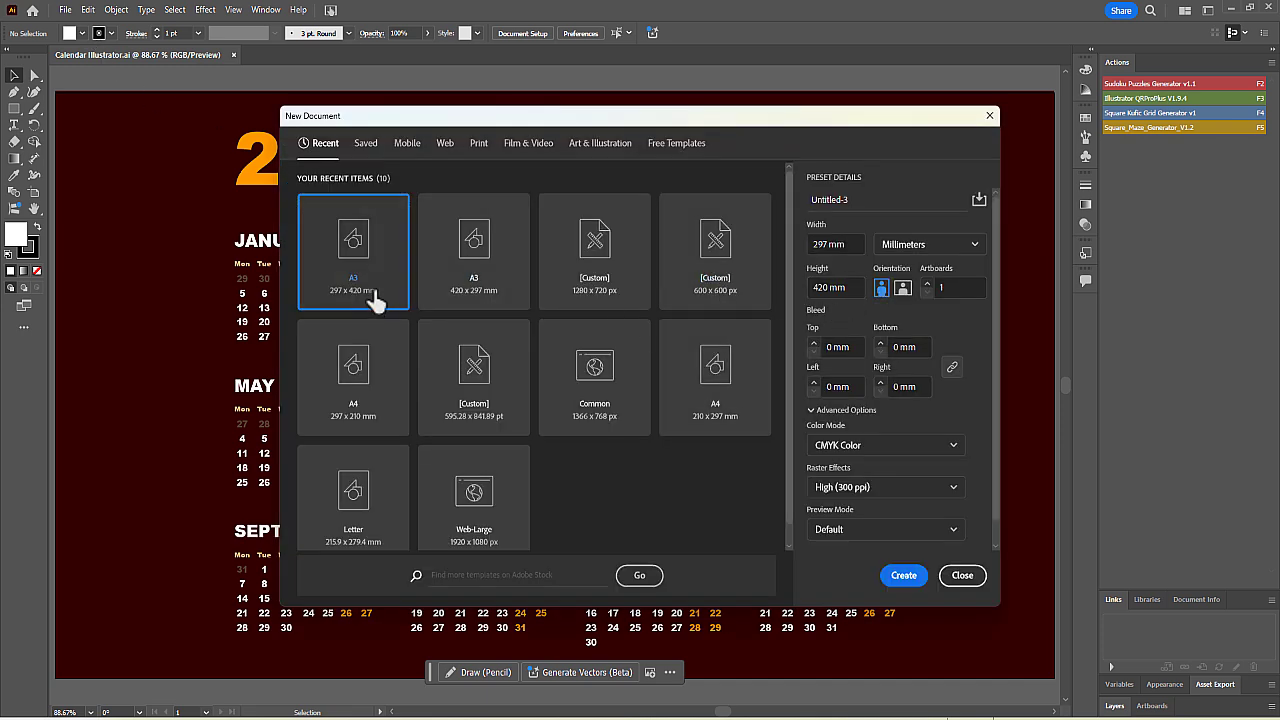
pyautogui.click(911, 584)
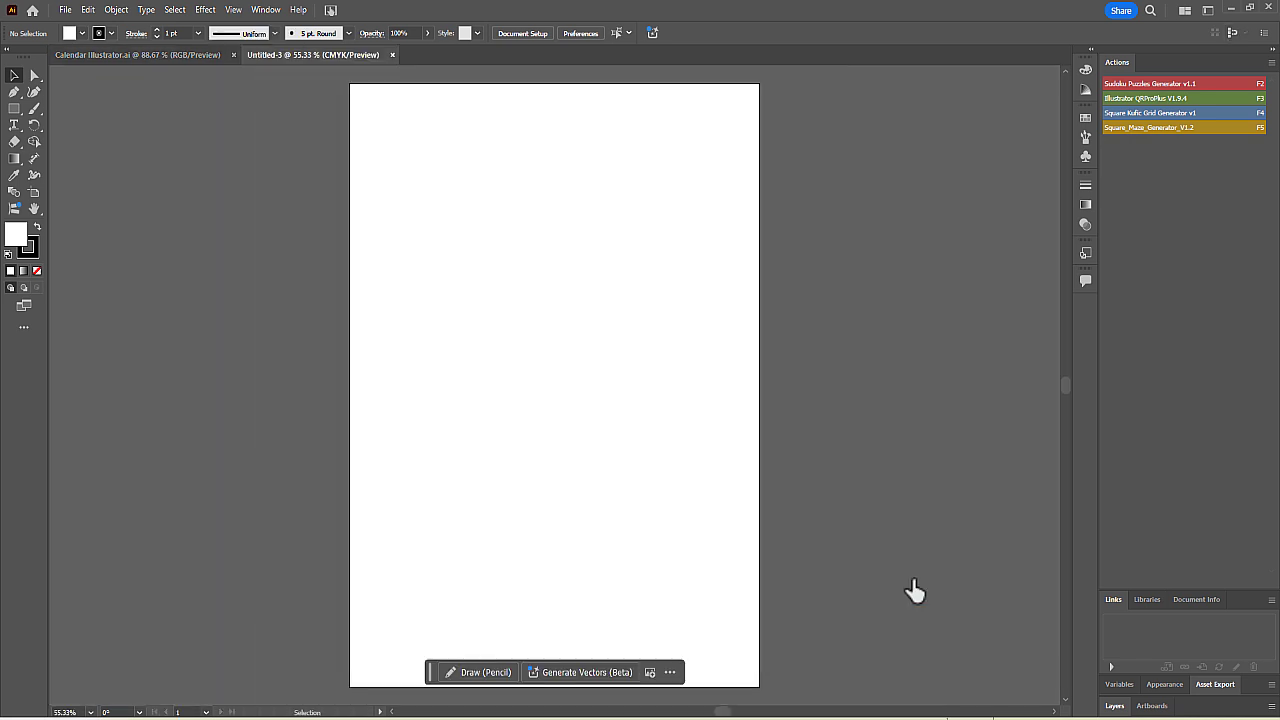
# - Launch CalenClick Pro and set the month layout to 3 columns by 4 rows
pyautogui.click(65, 11)
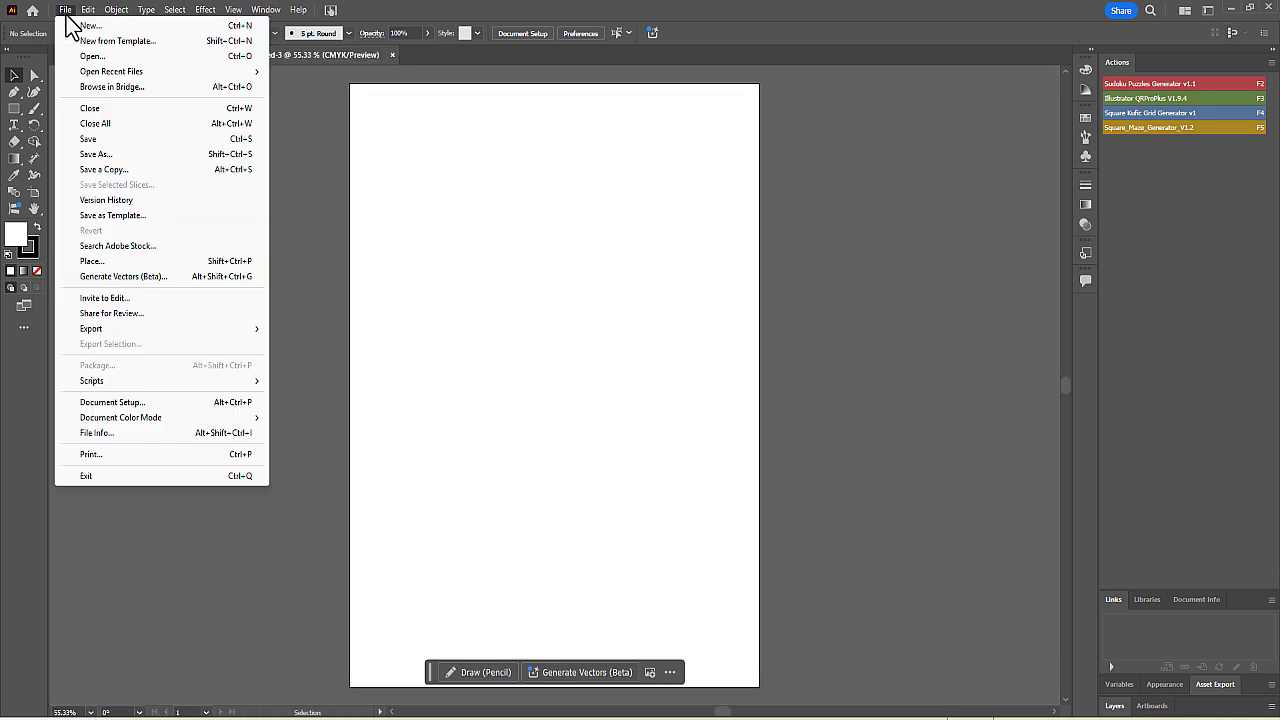
pyautogui.moveTo(196, 382)
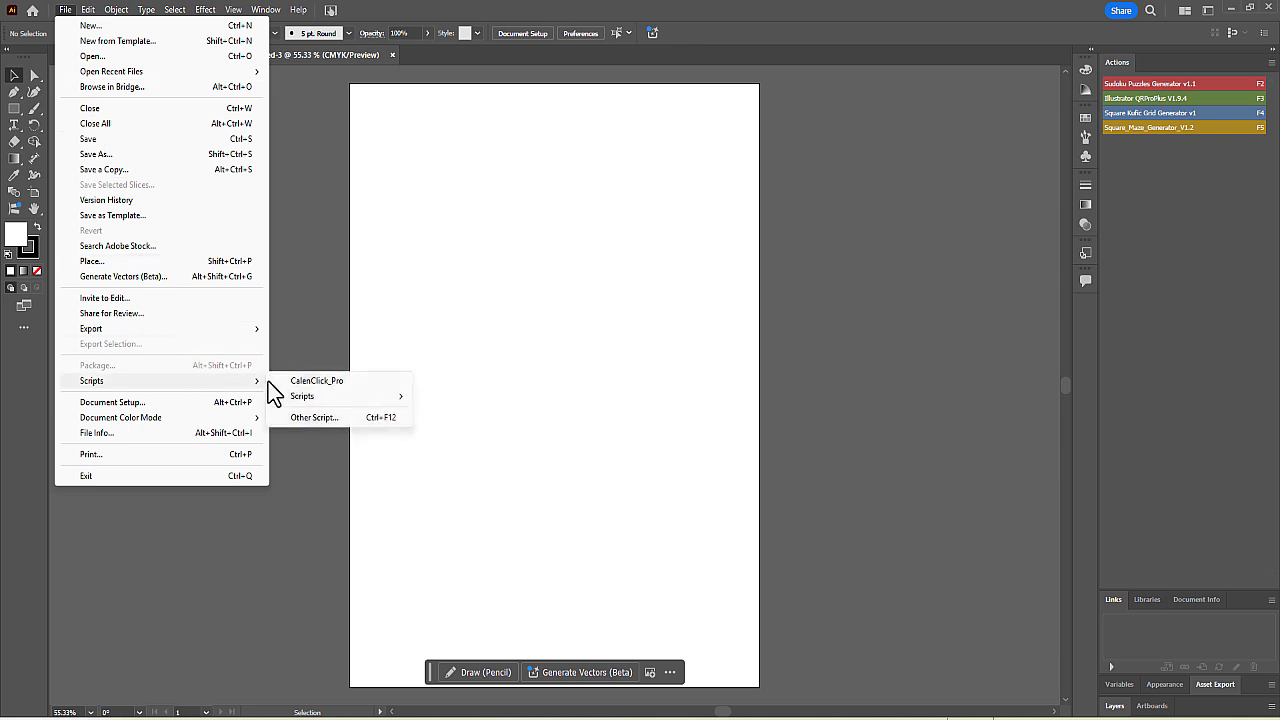
pyautogui.click(318, 381)
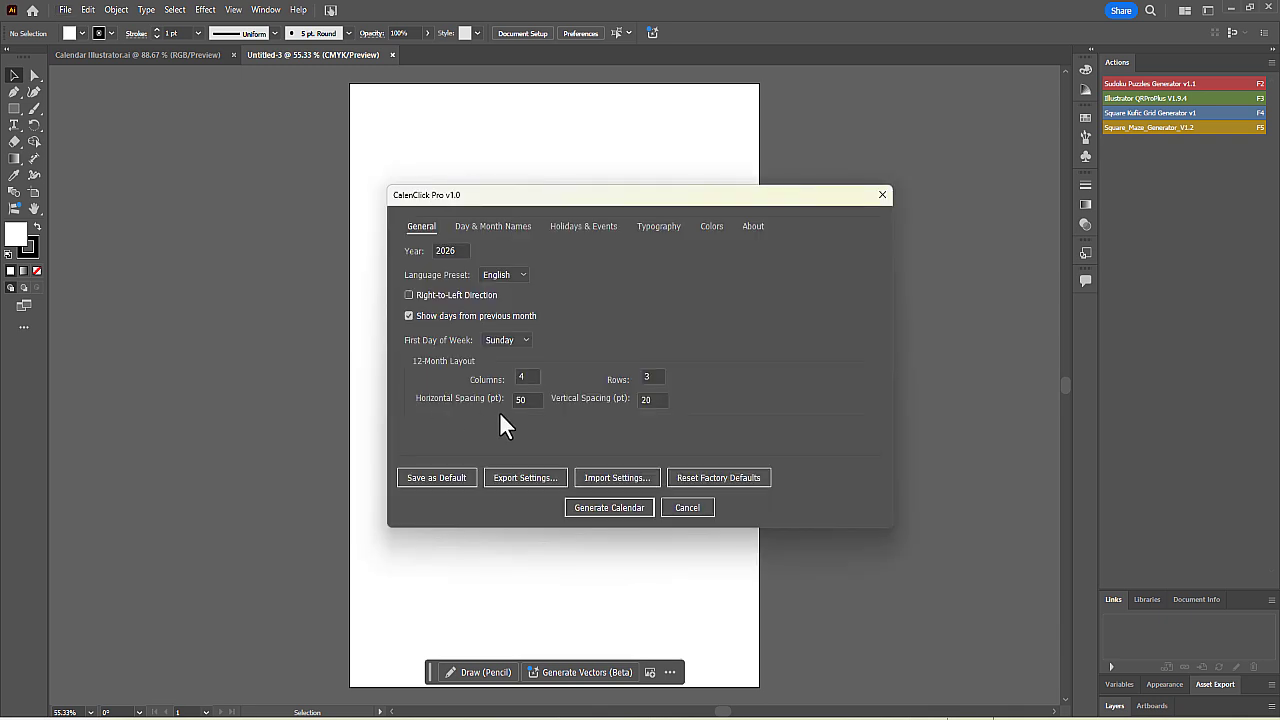
pyautogui.doubleClick(516, 377)
pyautogui.write('3')
pyautogui.doubleClick(652, 377)
pyautogui.write('4')
# - Keep year 2026, try Arabic then reset language to English, and set weeks starting Sunday
pyautogui.click(500, 275)
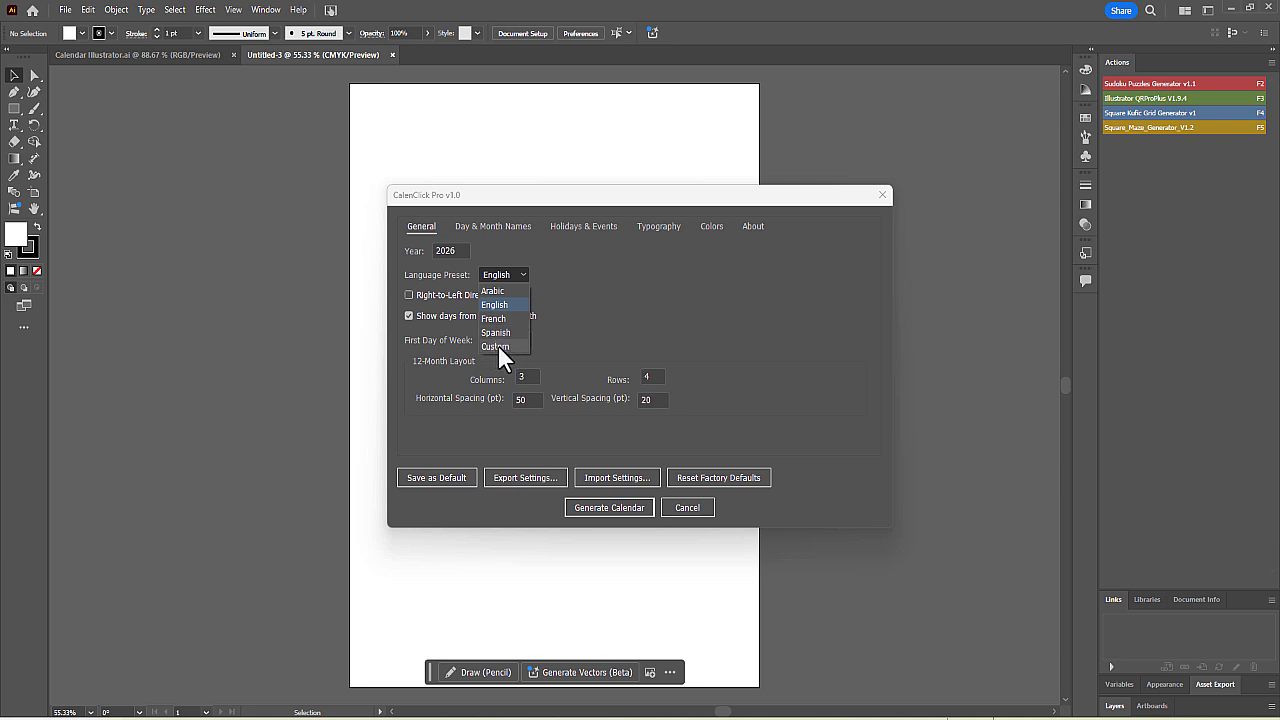
pyautogui.click(494, 304)
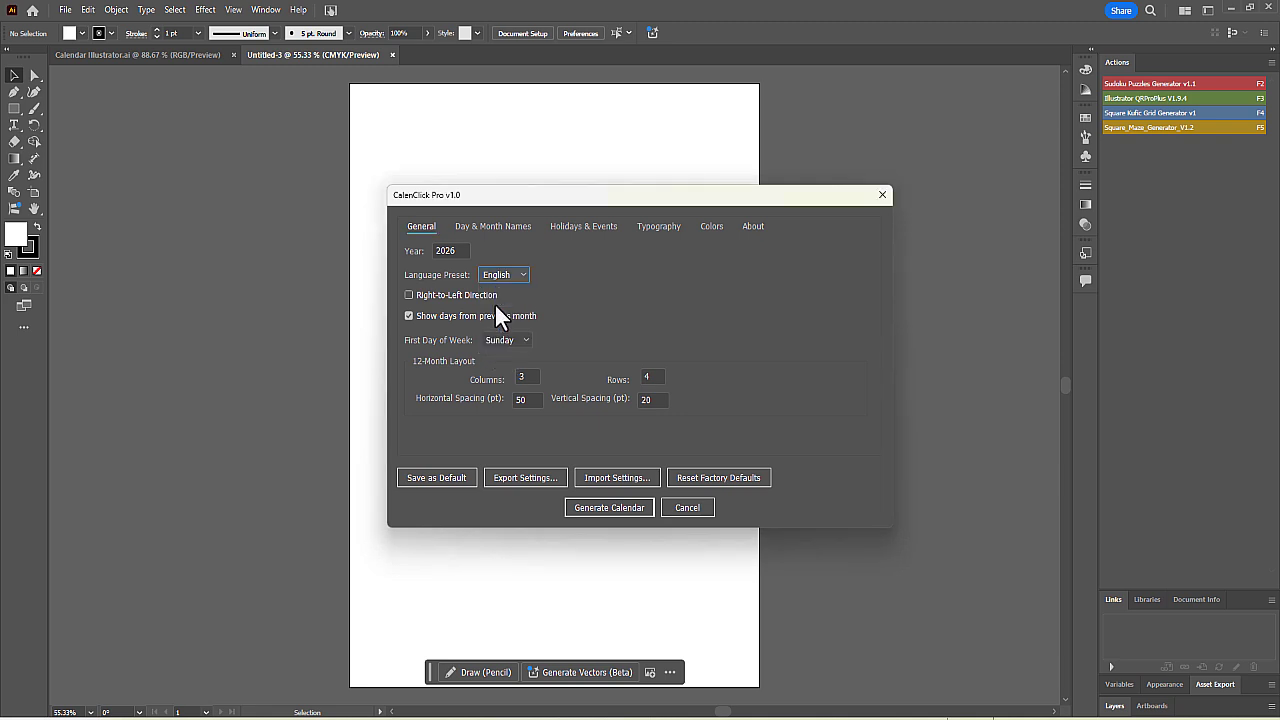
pyautogui.doubleClick(451, 250)
pyautogui.click(466, 252)
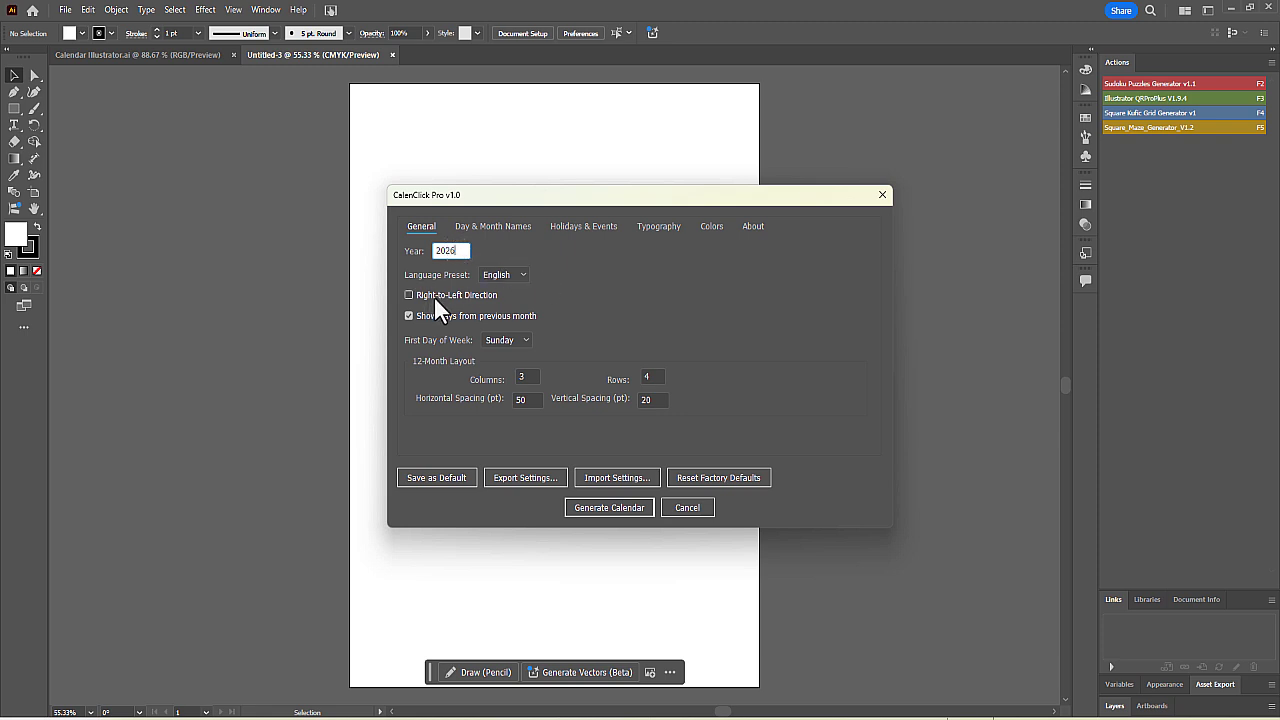
pyautogui.click(504, 274)
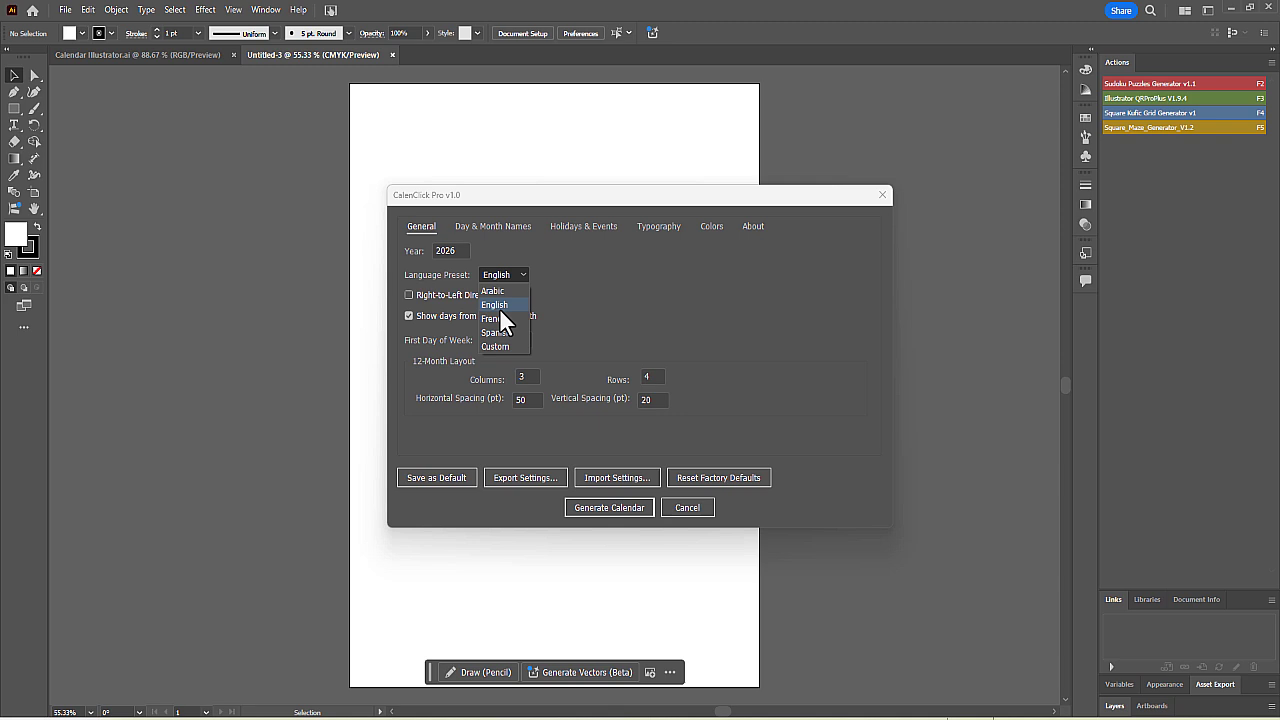
pyautogui.click(499, 306)
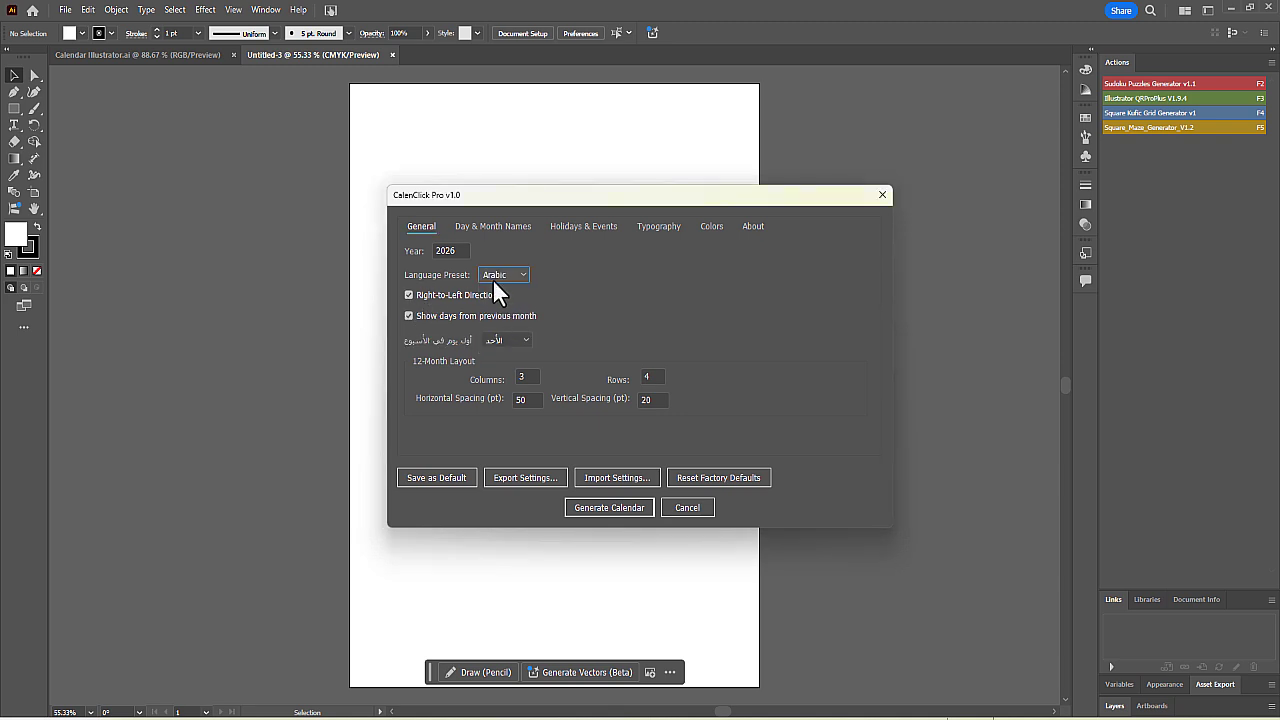
pyautogui.click(492, 276)
pyautogui.click(495, 303)
pyautogui.click(498, 341)
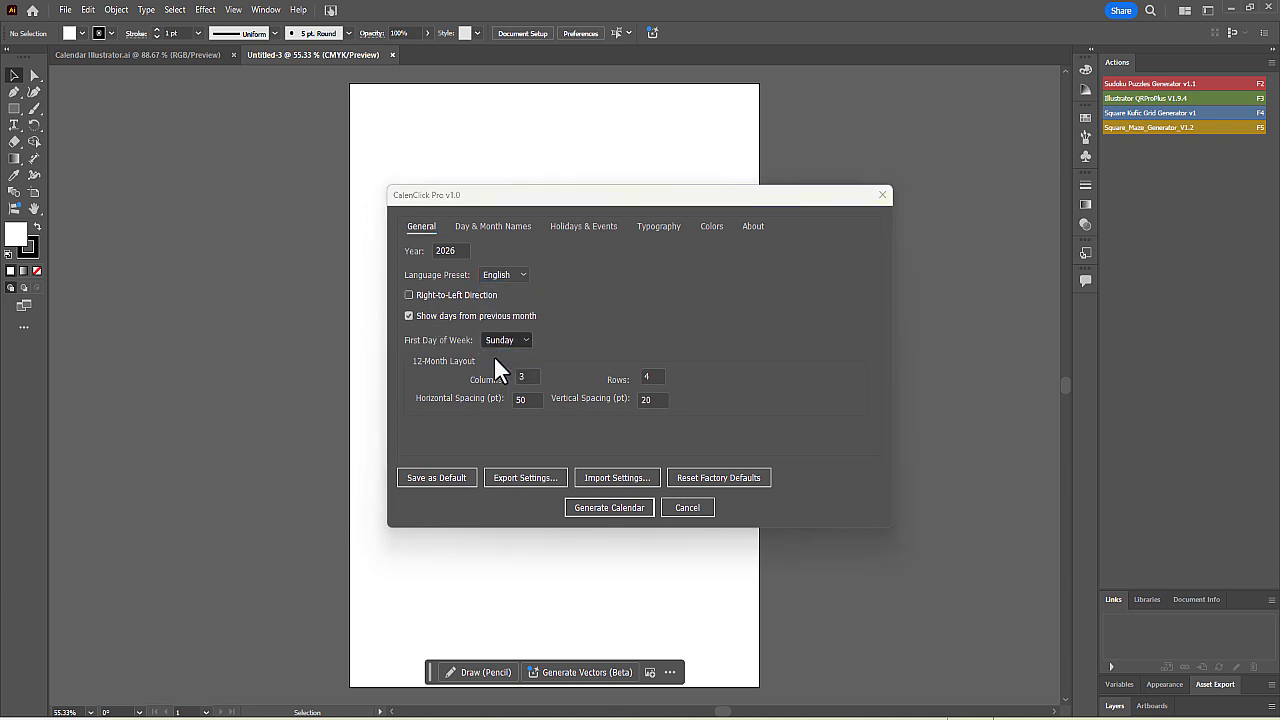
pyautogui.click(480, 228)
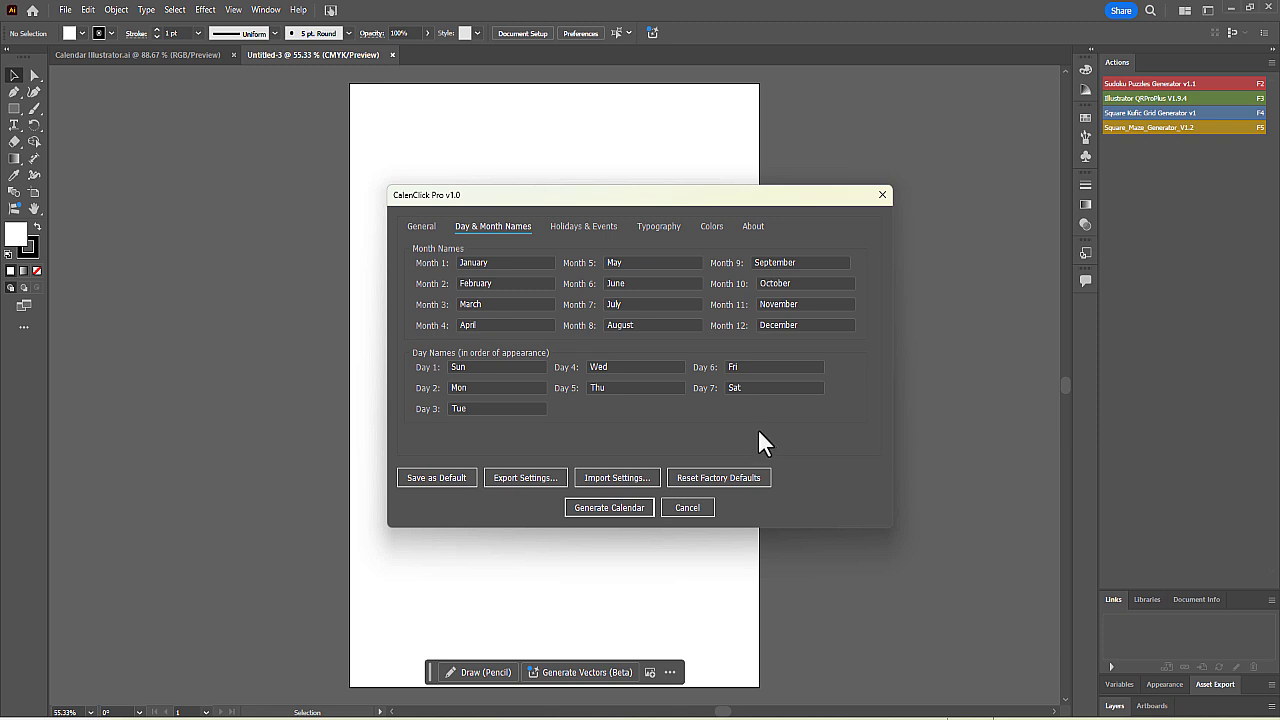
# - Select and review the 2026 holiday list in the Holidays & Events settings
pyautogui.click(583, 226)
pyautogui.click(579, 348)
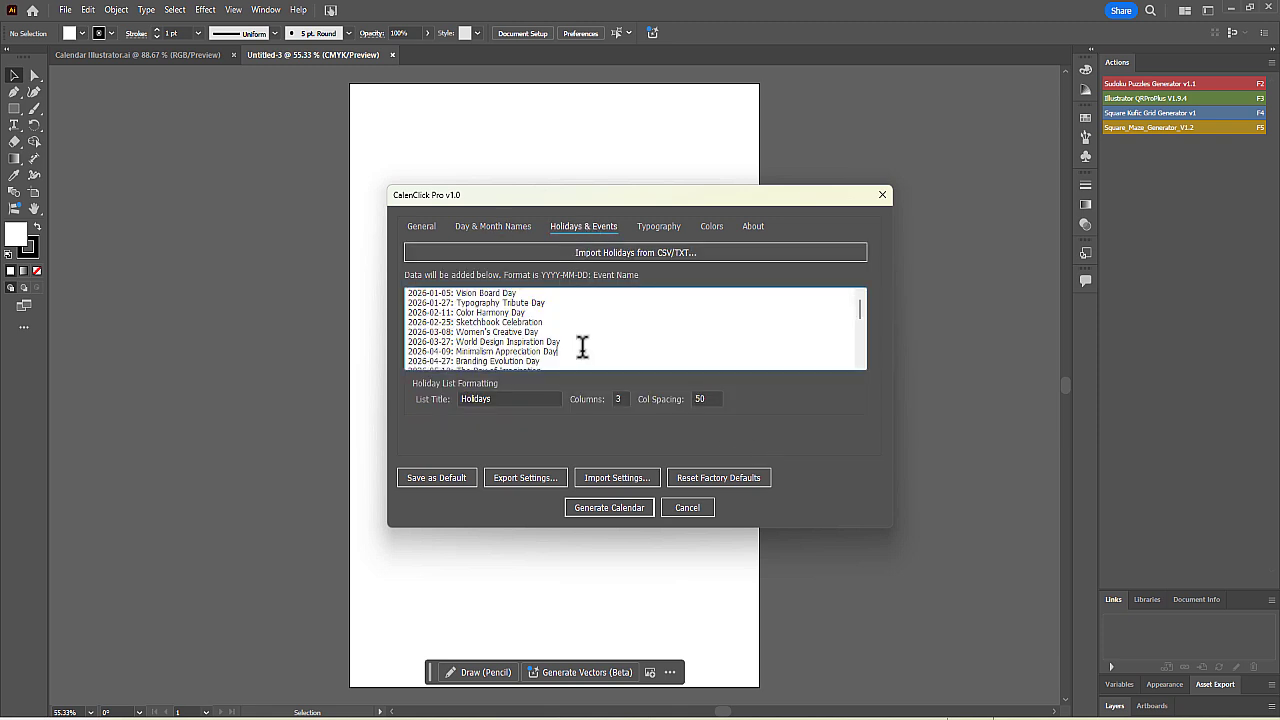
pyautogui.moveTo(459, 292); pyautogui.dragTo(543, 387)
pyautogui.click(575, 344)
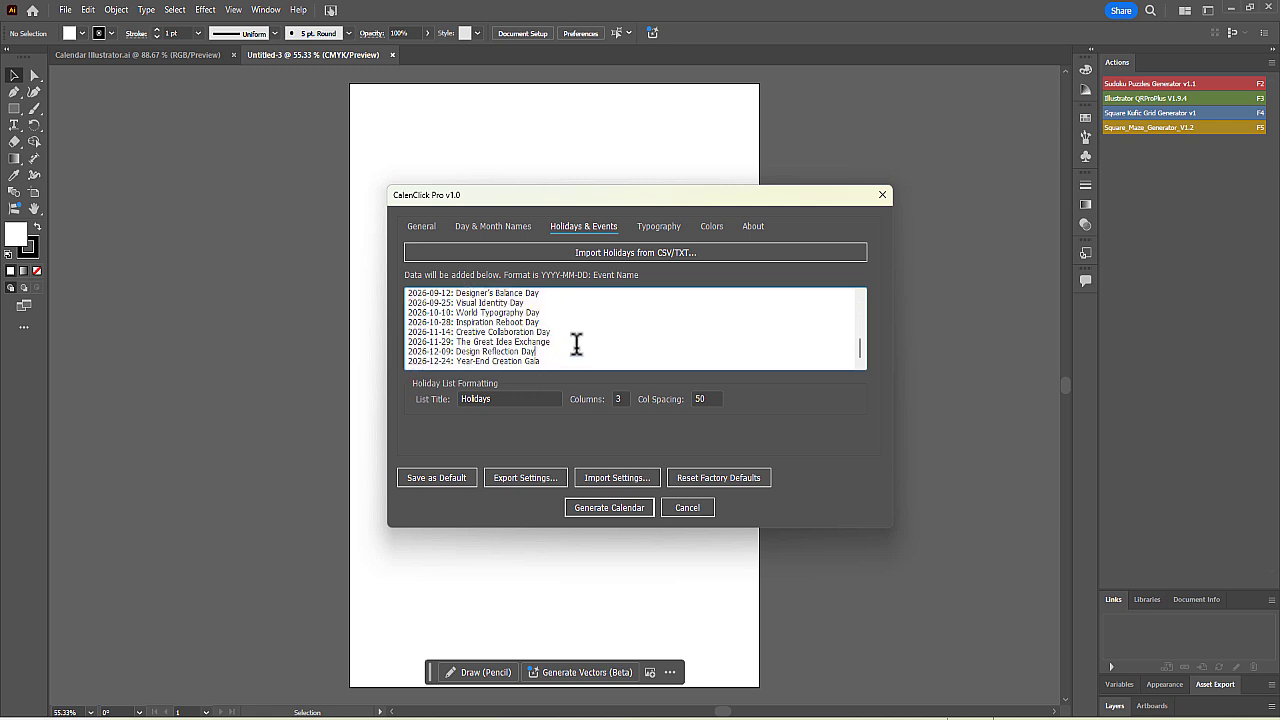
# - Look over the Typography settings, then view the hex colour fields in Colors
pyautogui.click(653, 228)
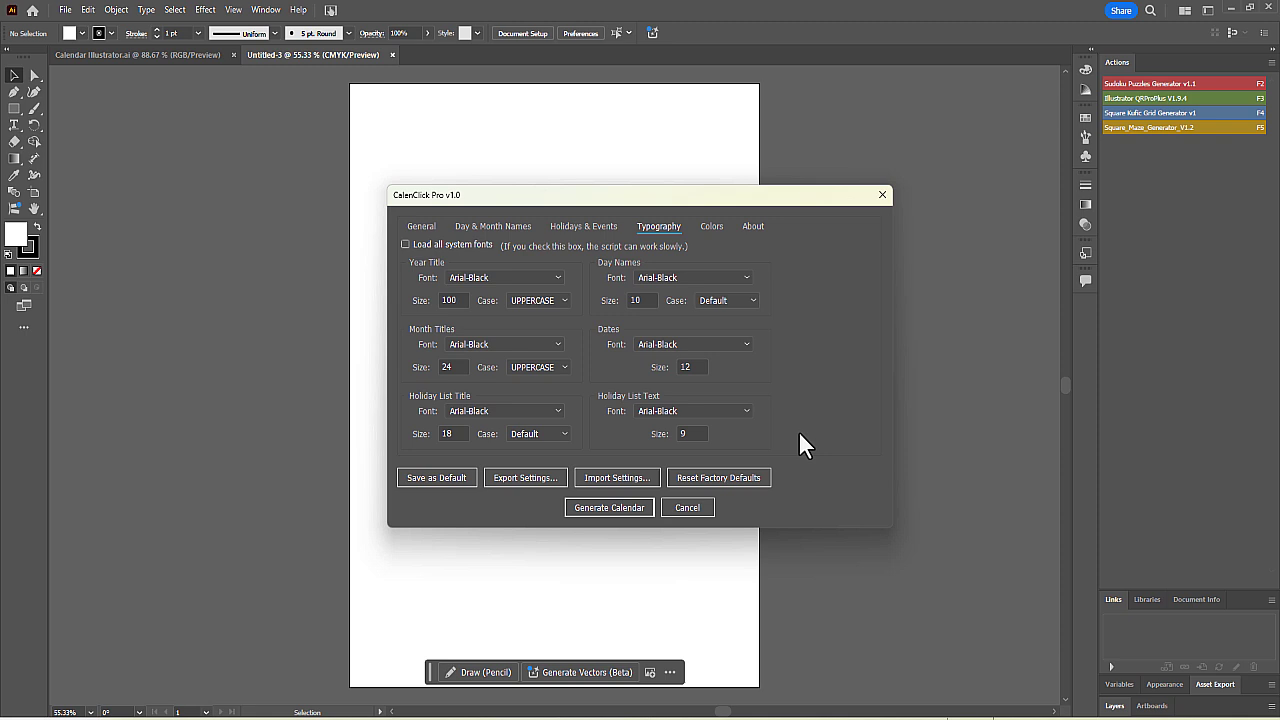
pyautogui.click(711, 228)
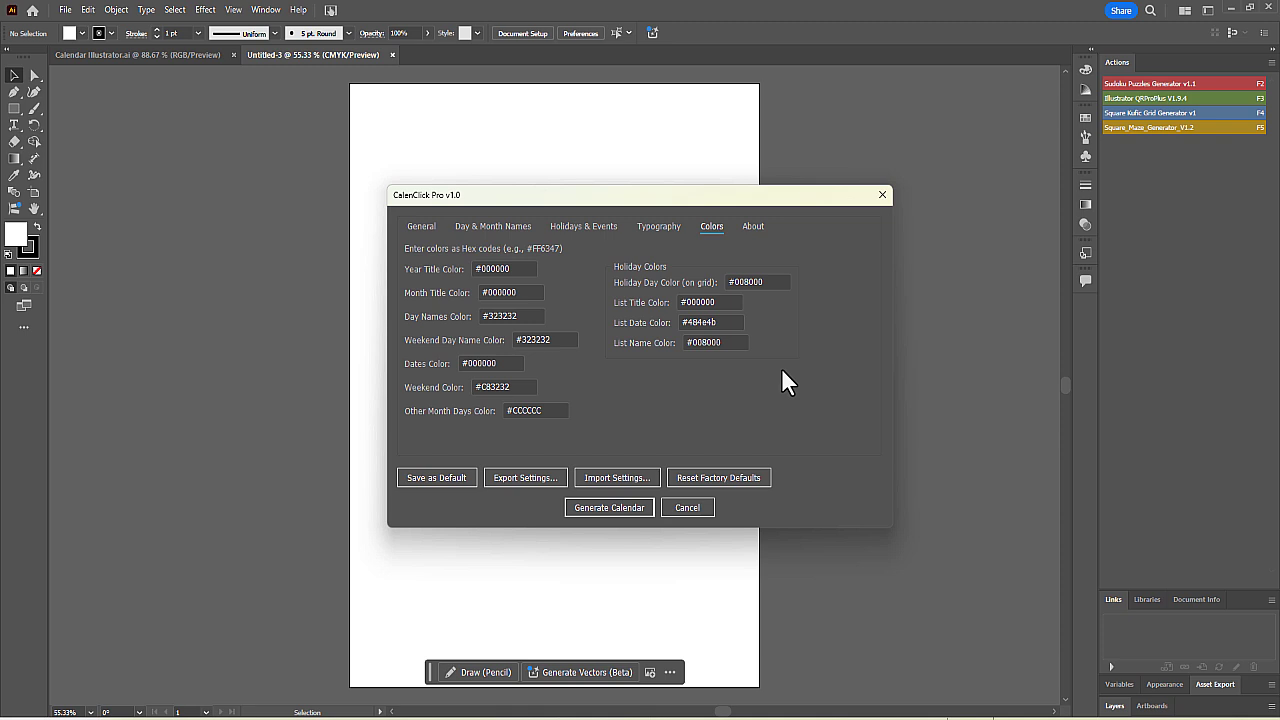
# - Save the settings as default, confirm the alert, and generate the calendar
pyautogui.click(442, 484)
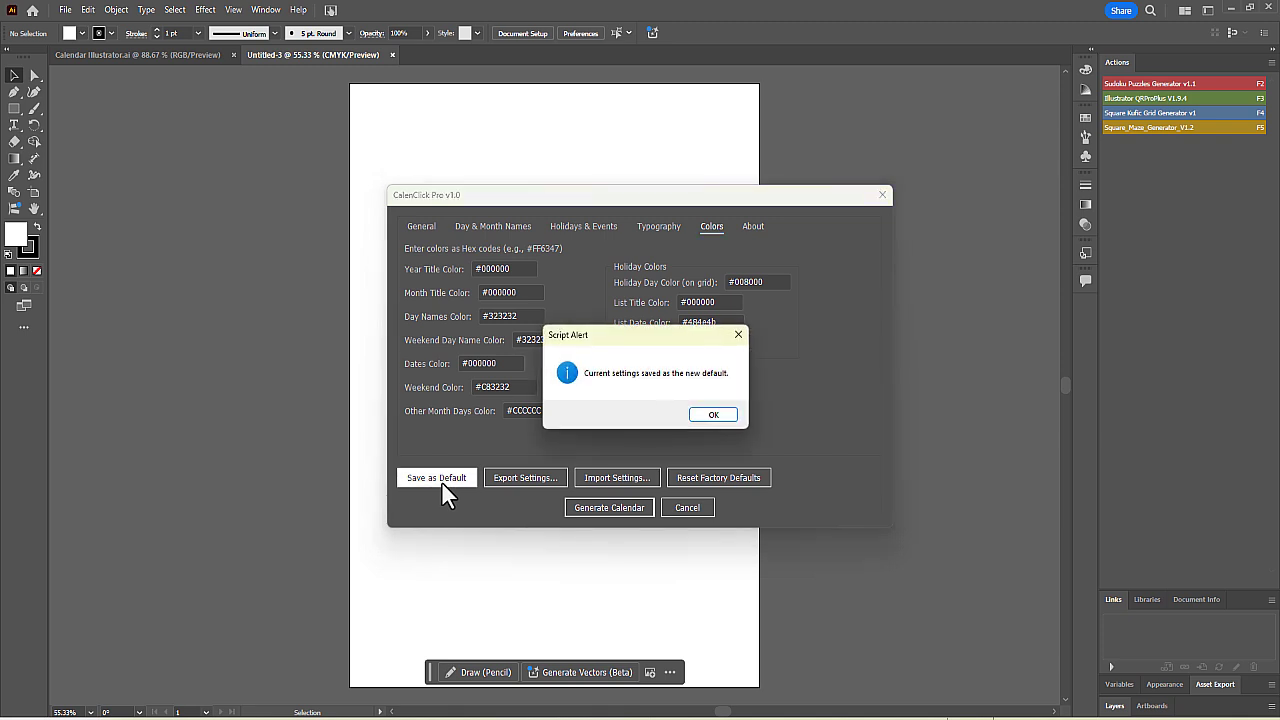
pyautogui.click(714, 414)
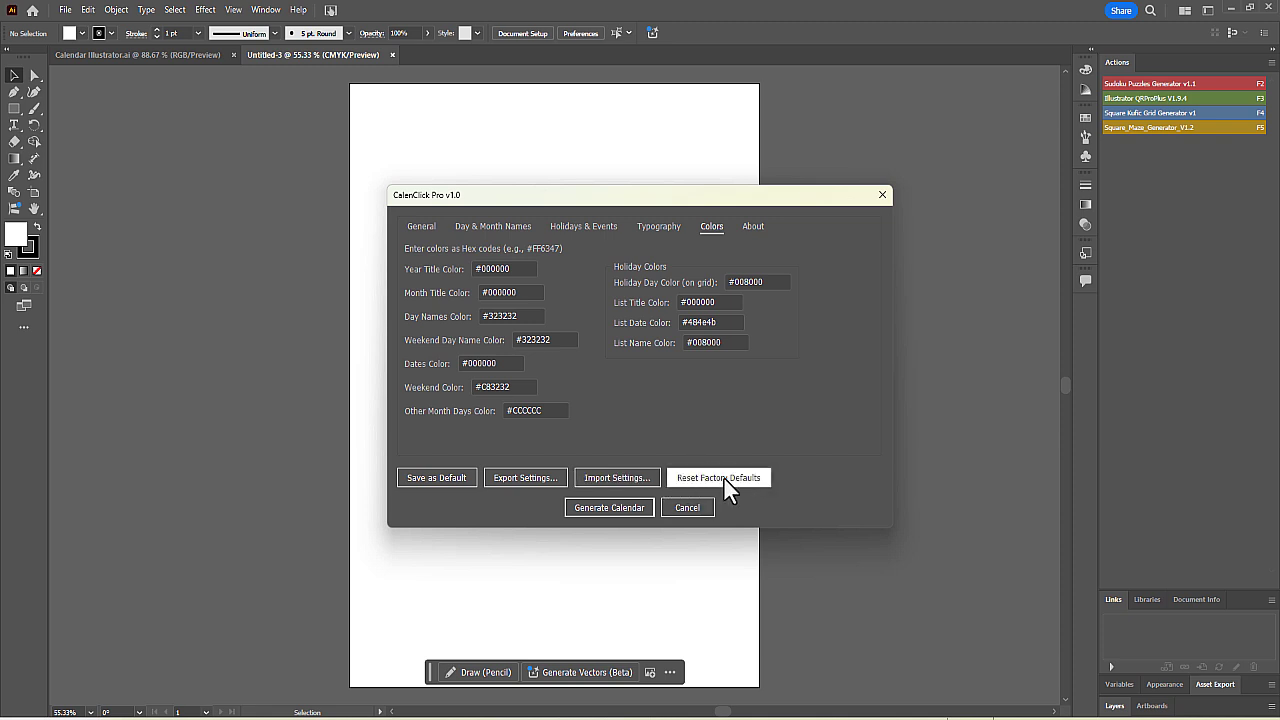
pyautogui.click(598, 510)
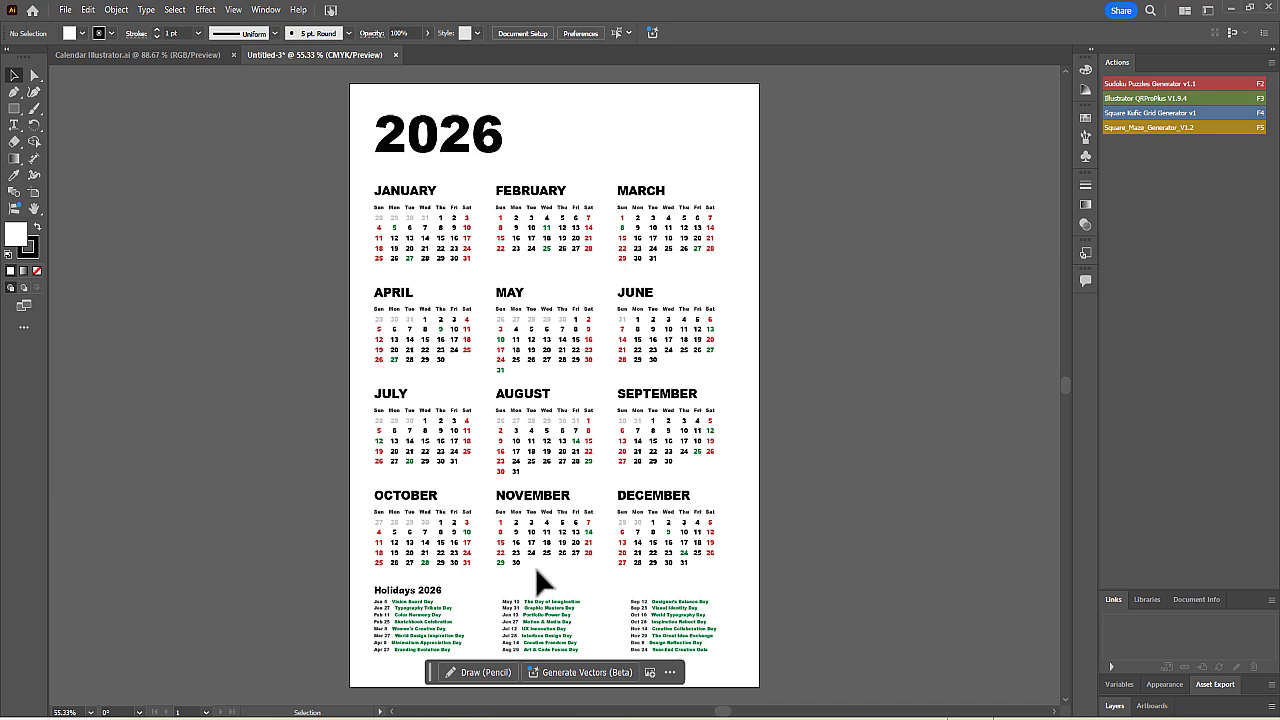
# - Pan over the Holidays 2026 list and calendar top, then marquee-select the May block
pyautogui.scroll(4, 456, 588)
pyautogui.scroll(-1, 357, 571)
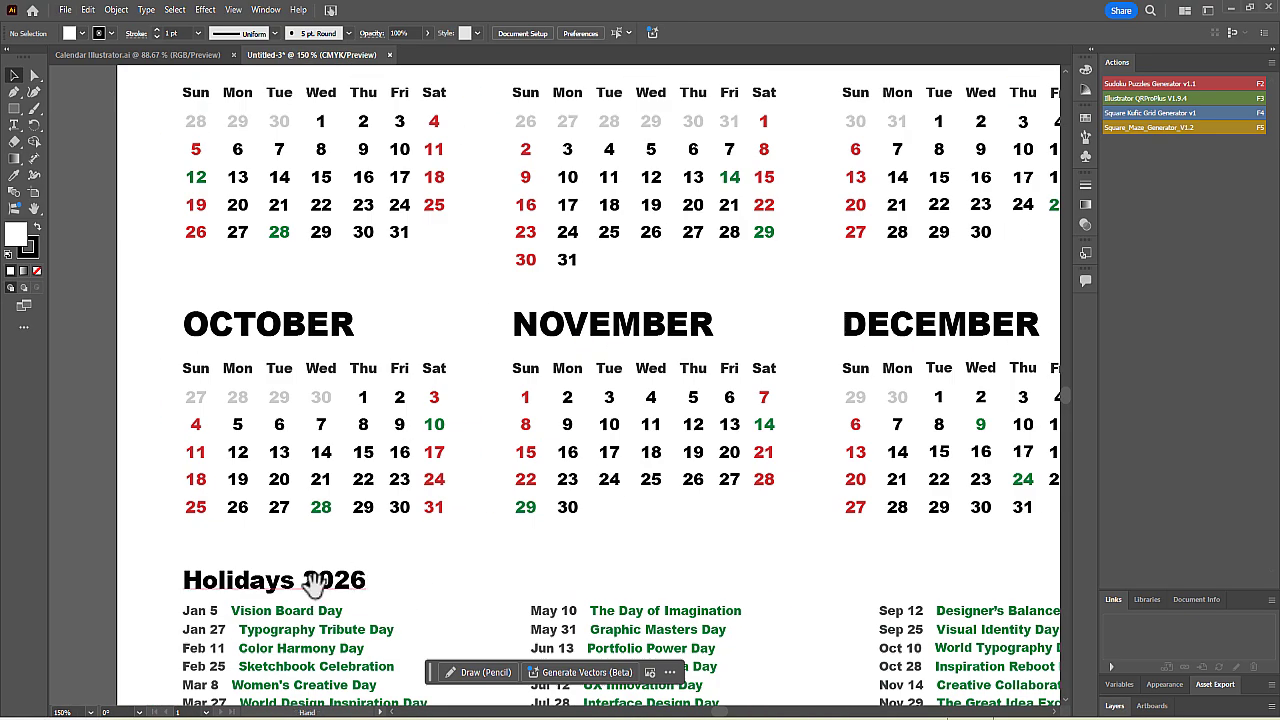
pyautogui.moveTo(323, 586); pyautogui.dragTo(422, 296)
pyautogui.scroll(2, 380, 355)
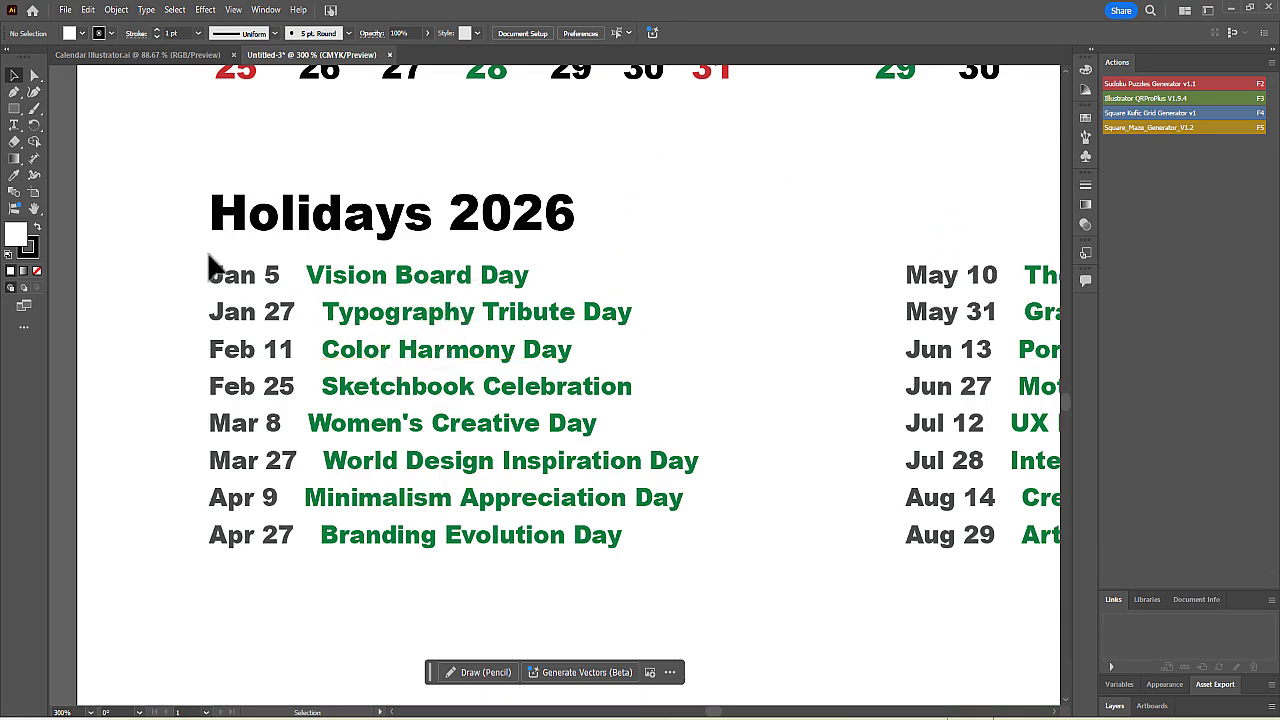
pyautogui.scroll(-4, 601, 410)
pyautogui.moveTo(677, 323); pyautogui.dragTo(551, 603)
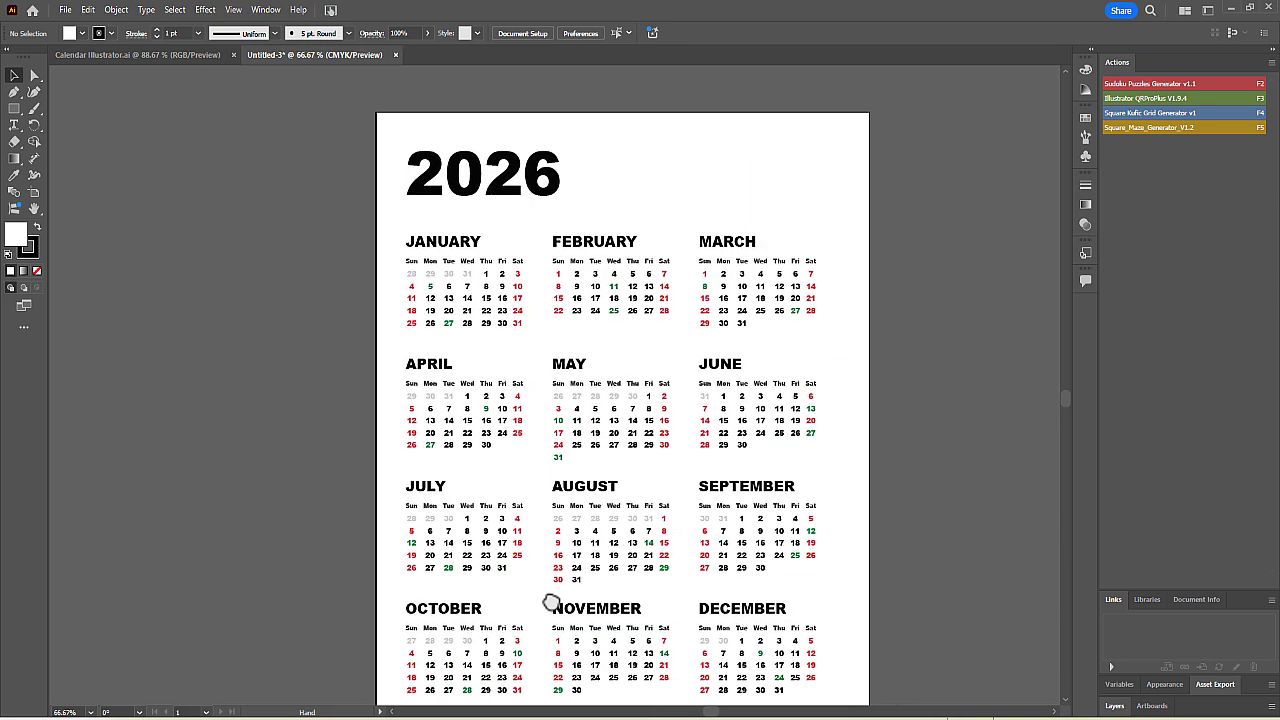
pyautogui.scroll(3, 567, 430)
pyautogui.moveTo(473, 287); pyautogui.dragTo(795, 568)
# - Reselect the May month as one group with a marquee, then zoom to view the calendar
pyautogui.click(805, 529)
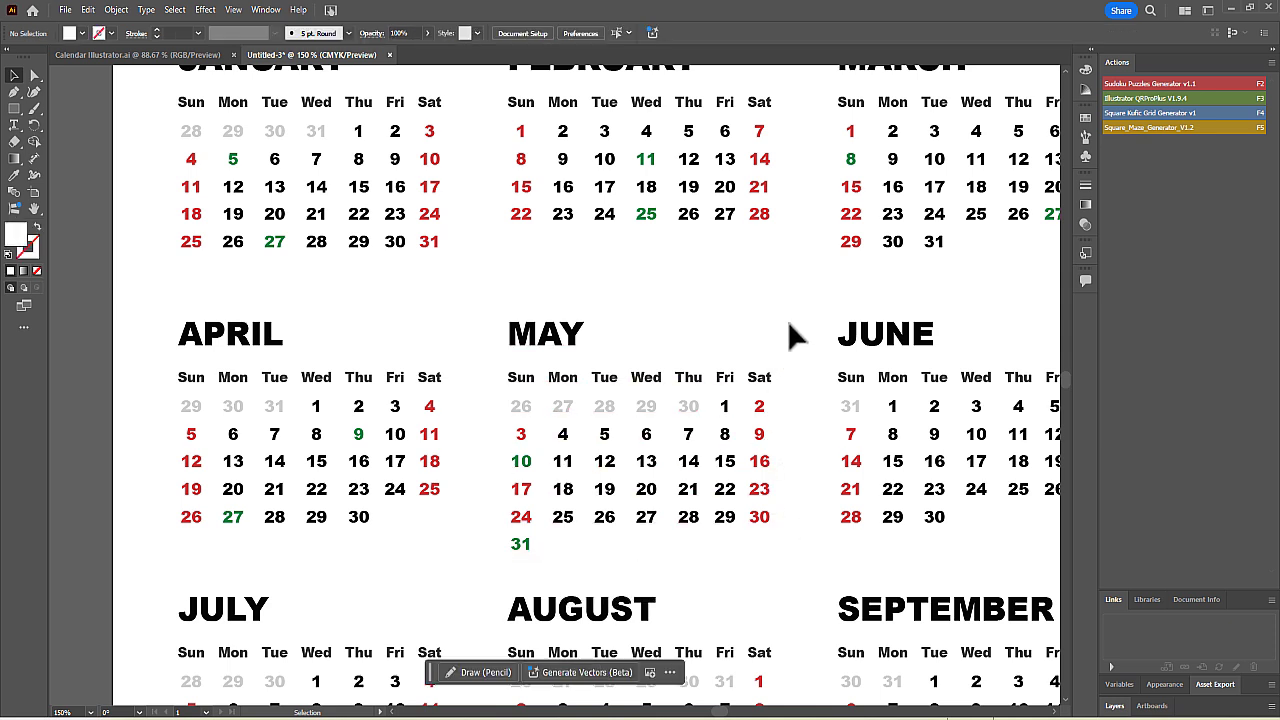
pyautogui.moveTo(778, 271); pyautogui.dragTo(471, 575)
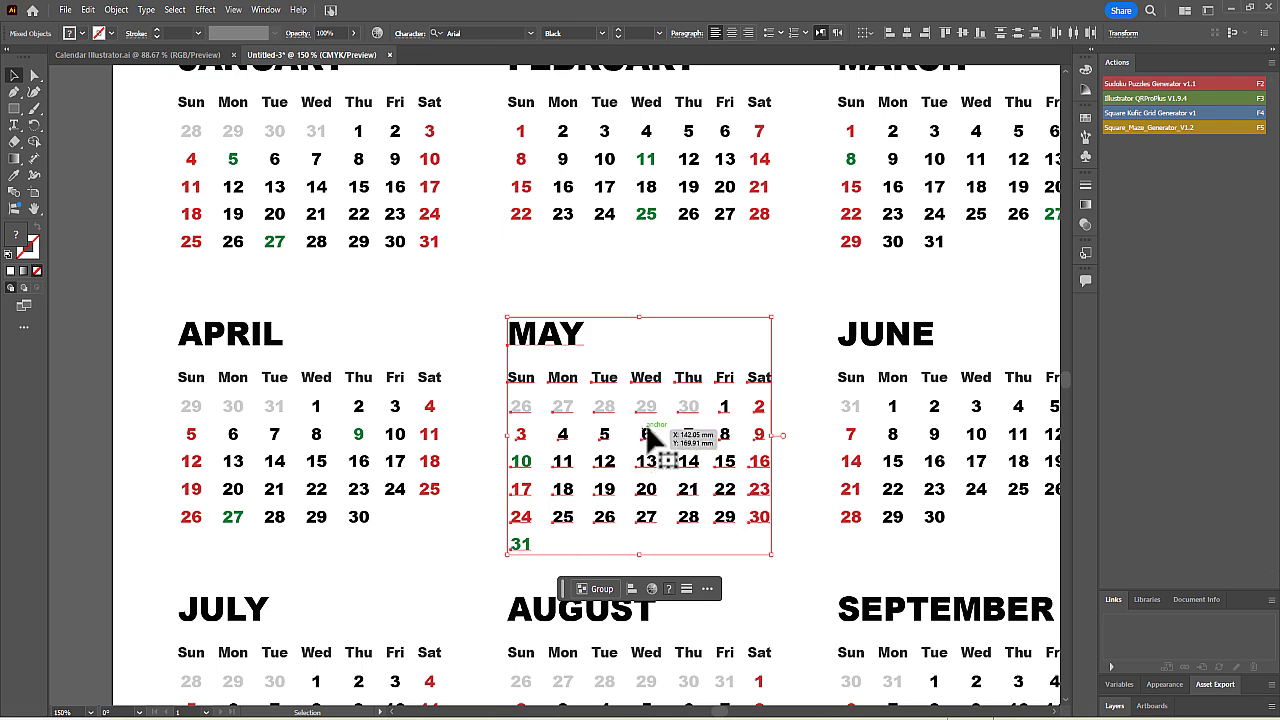
pyautogui.scroll(1, 589, 423)
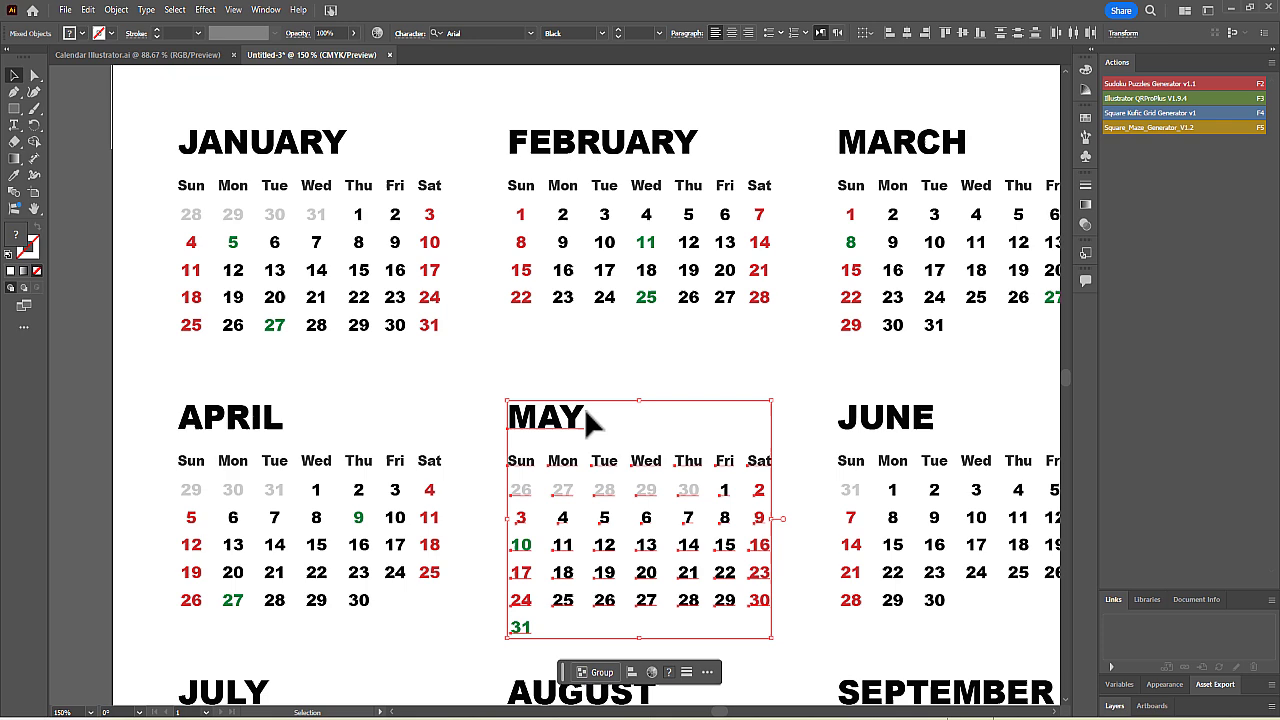
pyautogui.scroll(-2, 589, 423)
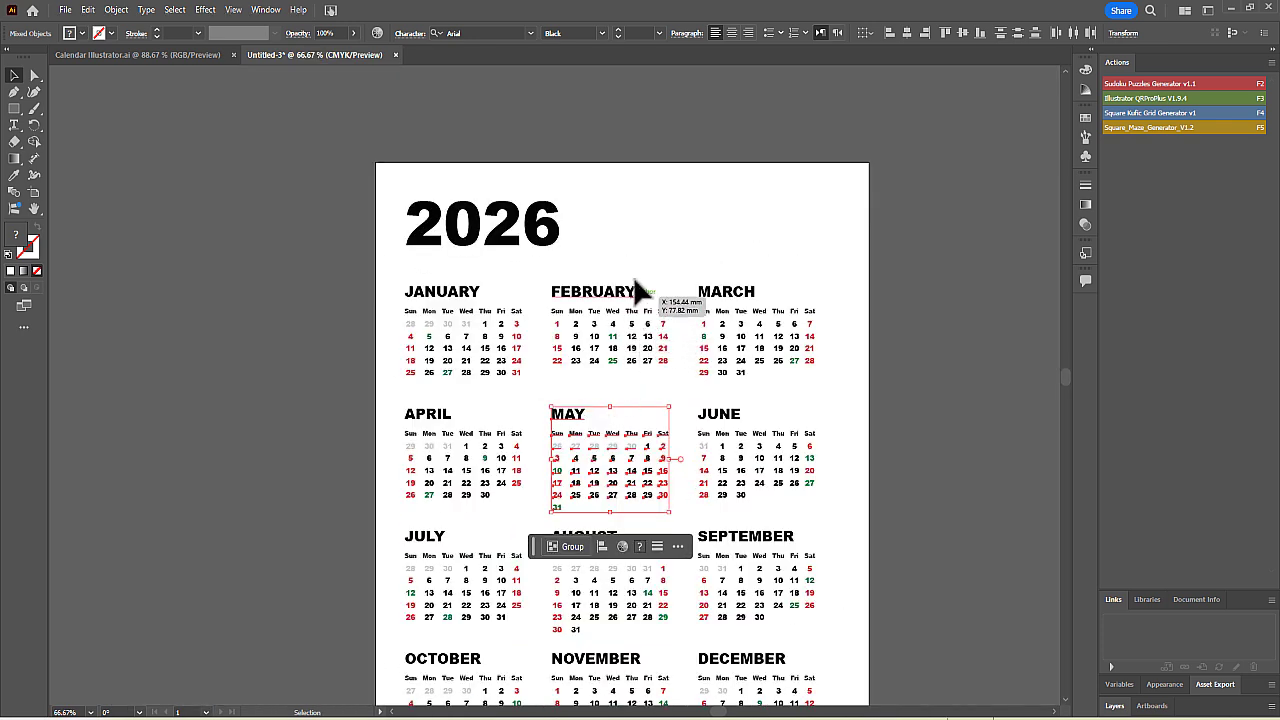